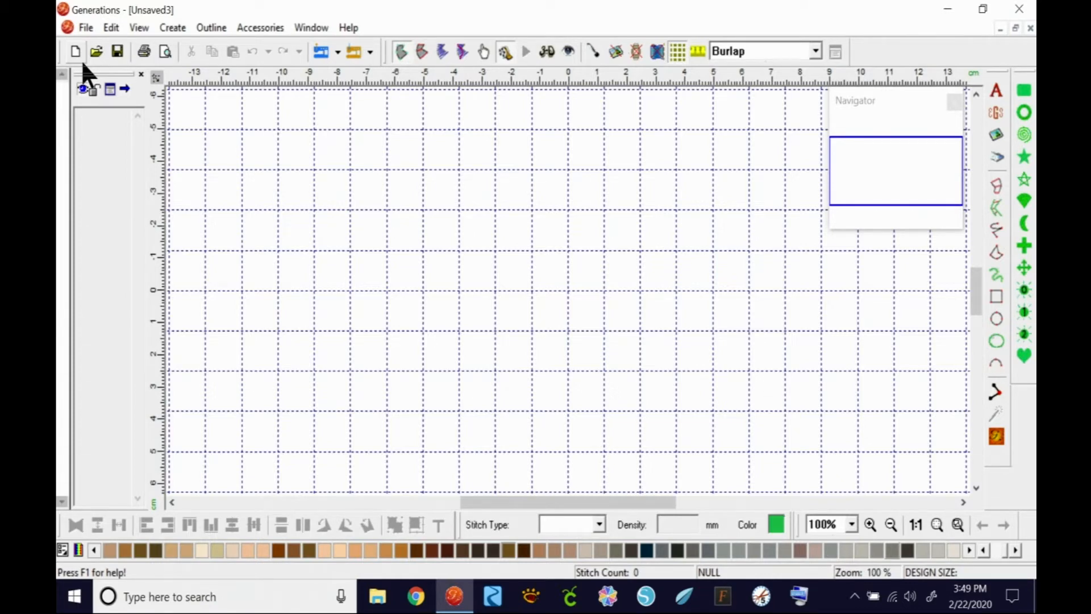
# Start a ZoomIt screen annotation and draw two parallel vertical green lines over the blank grid, undoing a misplaced second line.
pyautogui.rightClick(83, 61)
pyautogui.moveTo(162, 11); pyautogui.dragTo(947, 53)
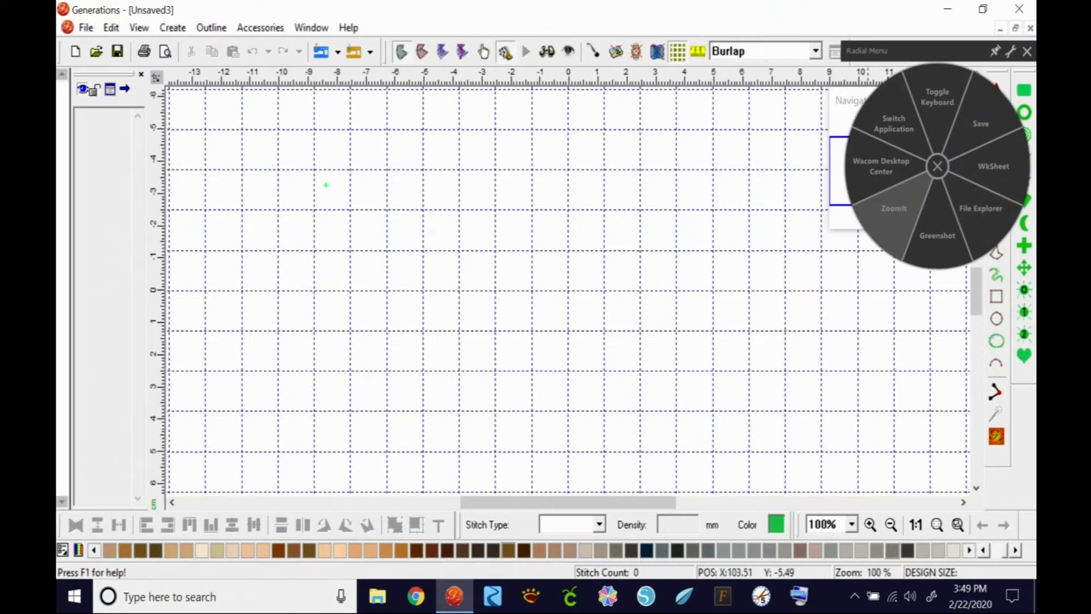
pyautogui.moveTo(276, 169); pyautogui.dragTo(278, 373)
pyautogui.moveTo(297, 169); pyautogui.dragTo(296, 362)
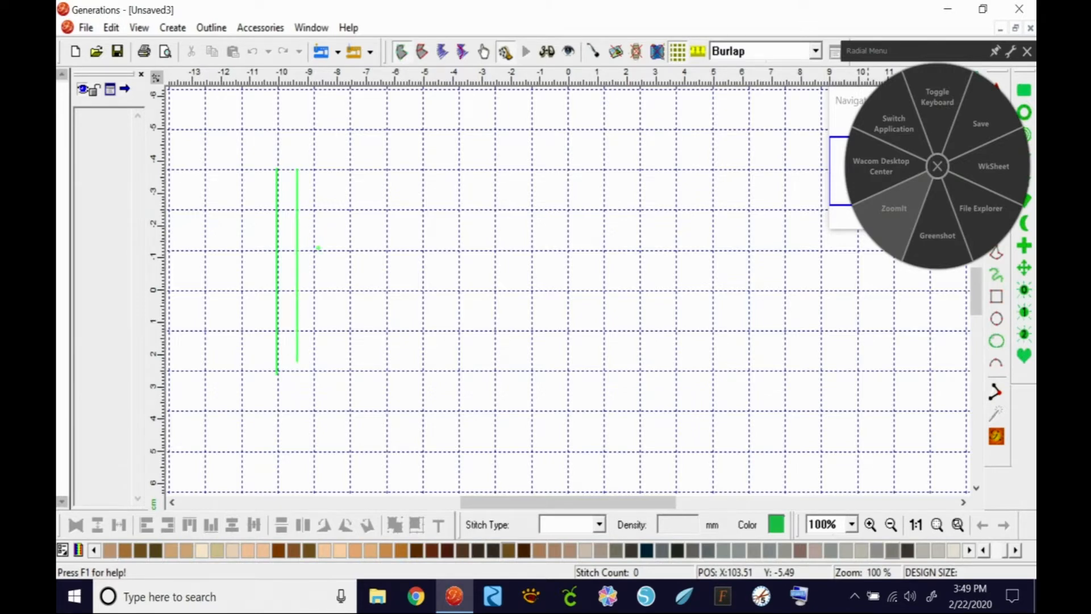
pyautogui.hotkey('ctrl', 'z')
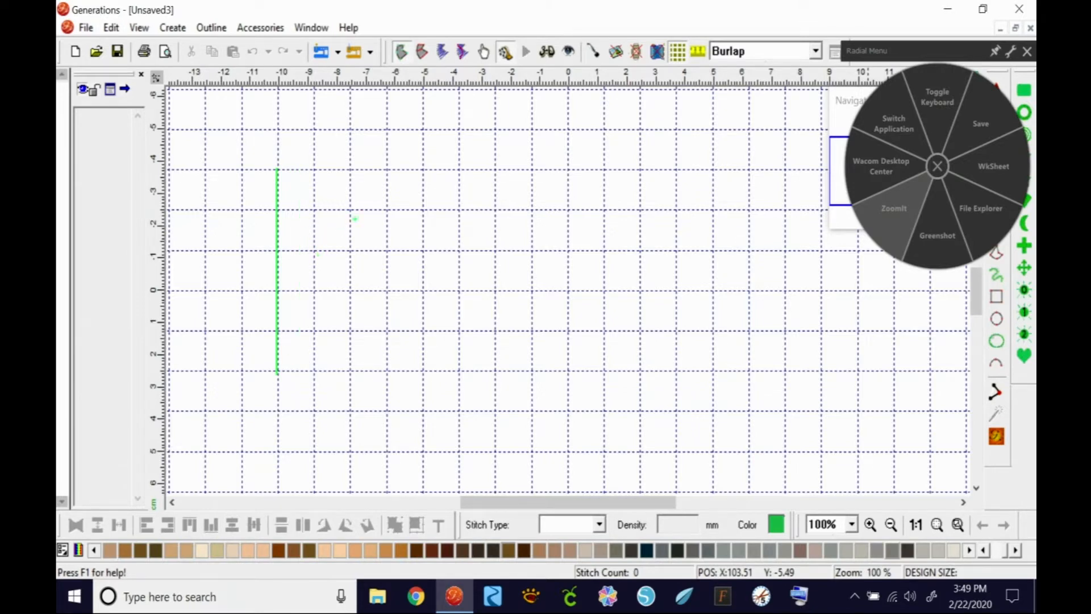
pyautogui.moveTo(351, 170); pyautogui.dragTo(349, 366)
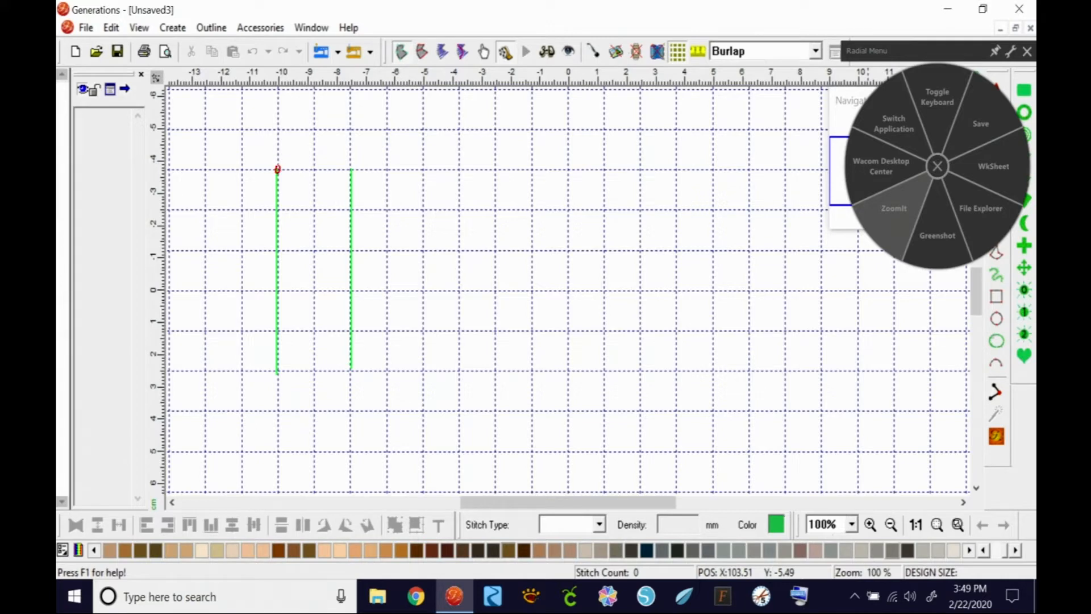
# Mark four pairs of red points along the two green lines and join each pair with a dashed rung.
pyautogui.click(276, 286)
pyautogui.click(276, 360)
pyautogui.click(351, 167)
pyautogui.click(350, 226)
pyautogui.click(351, 286)
pyautogui.click(351, 362)
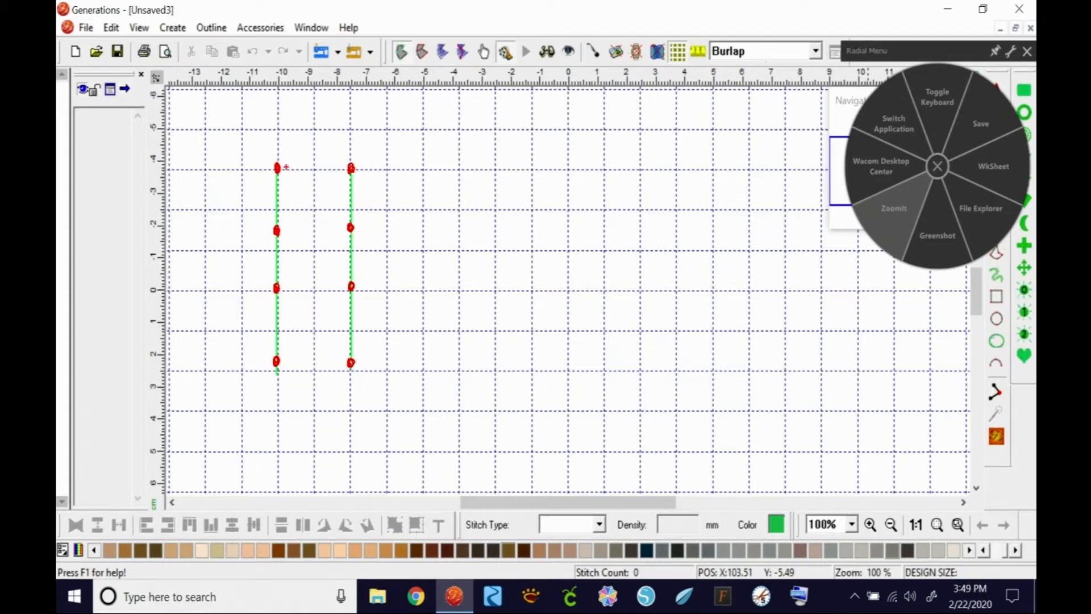
pyautogui.moveTo(338, 167); pyautogui.dragTo(344, 166)
pyautogui.moveTo(324, 233); pyautogui.dragTo(345, 237)
pyautogui.moveTo(286, 363); pyautogui.dragTo(293, 362)
# Number the red points 1 to 8 in blue and sketch the zigzag path between the first pairs.
pyautogui.click(275, 139)
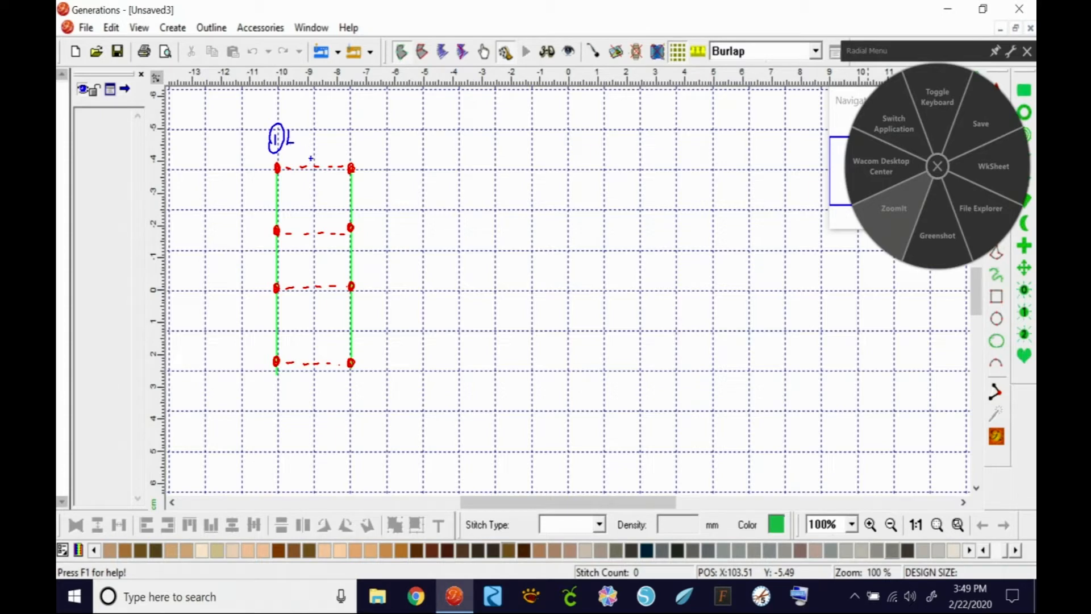
pyautogui.moveTo(298, 165)
pyautogui.mouseDown()
pyautogui.moveTo(350, 165)
pyautogui.moveTo(357, 151)
pyautogui.moveTo(348, 173)
pyautogui.moveTo(288, 220)
pyautogui.moveTo(271, 216)
pyautogui.moveTo(300, 229)
pyautogui.moveTo(368, 223)
pyautogui.moveTo(289, 277)
pyautogui.mouseUp()
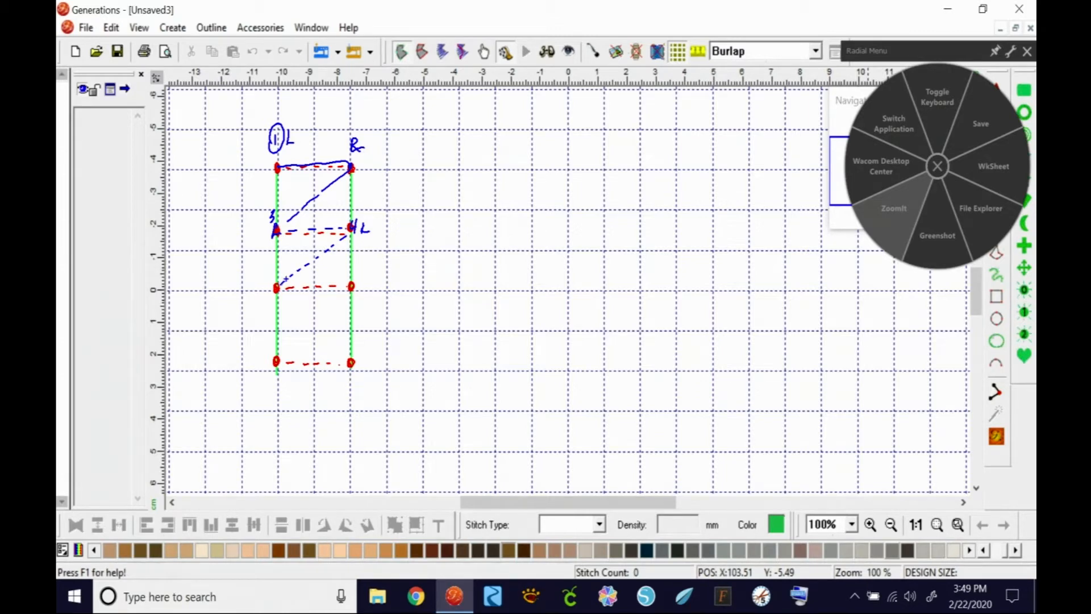
pyautogui.moveTo(352, 141); pyautogui.dragTo(368, 151)
pyautogui.moveTo(271, 272); pyautogui.dragTo(269, 290)
pyautogui.moveTo(268, 275); pyautogui.dragTo(287, 264)
pyautogui.moveTo(358, 269); pyautogui.dragTo(350, 292)
pyautogui.moveTo(265, 345); pyautogui.dragTo(273, 361)
pyautogui.moveTo(359, 342)
pyautogui.mouseDown()
pyautogui.moveTo(349, 355)
pyautogui.moveTo(359, 341)
pyautogui.mouseUp()
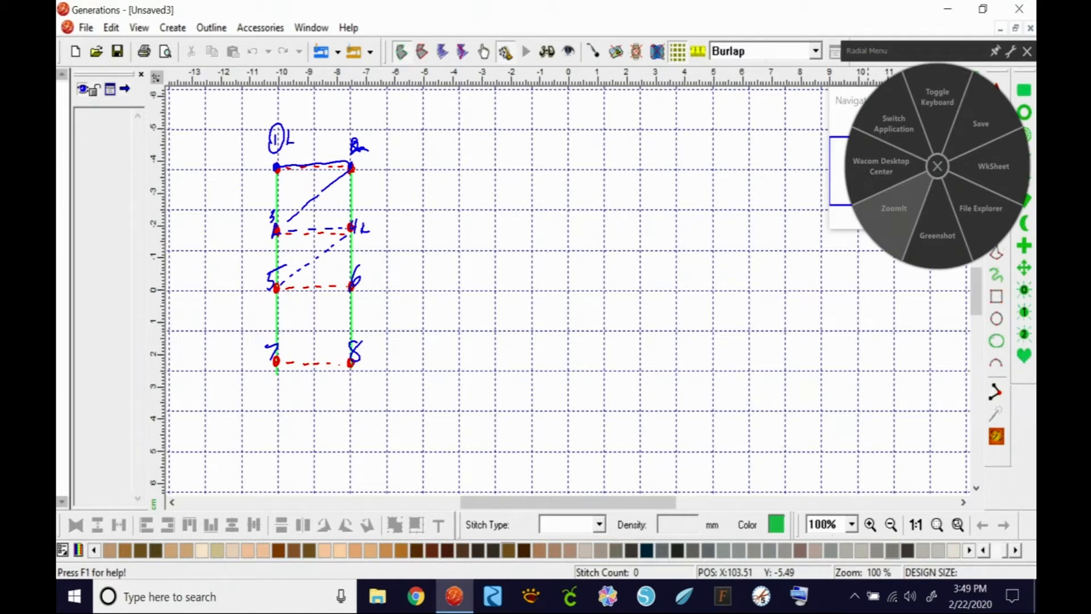
# Sketch a blue ladder of three rungs whose ends meet two vertical side lines, beside the numbered diagram.
pyautogui.moveTo(458, 160); pyautogui.dragTo(543, 155)
pyautogui.moveTo(462, 197); pyautogui.dragTo(556, 198)
pyautogui.moveTo(468, 246); pyautogui.dragTo(547, 248)
pyautogui.moveTo(544, 140); pyautogui.dragTo(547, 256)
pyautogui.moveTo(462, 140); pyautogui.dragTo(470, 268)
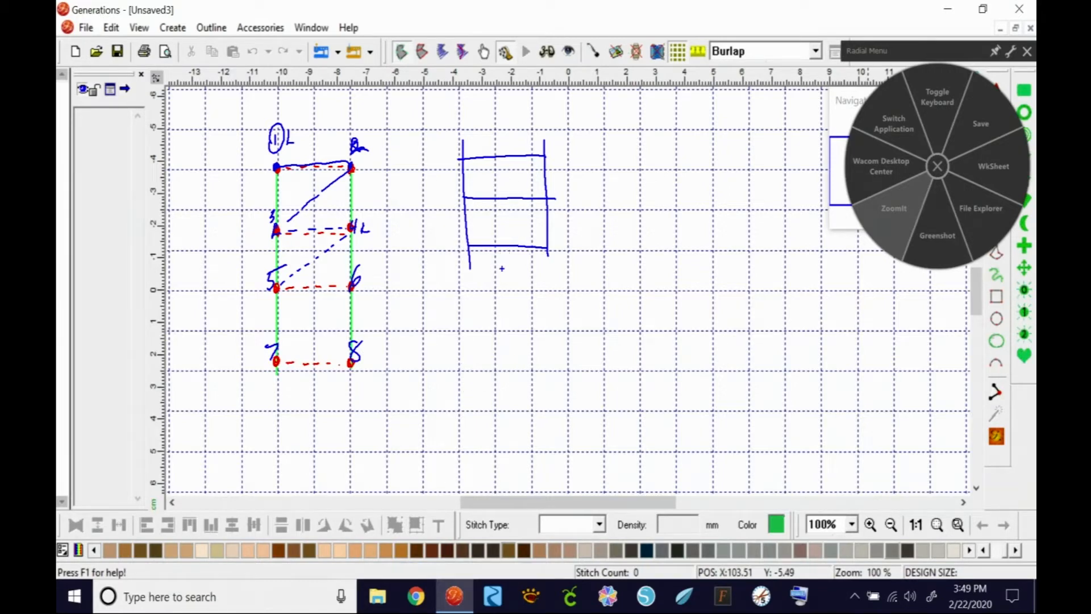
# Sketch two close vertical lines crossed by three long horizontal lines that extend past both sides.
pyautogui.moveTo(559, 280); pyautogui.dragTo(563, 388)
pyautogui.moveTo(587, 278); pyautogui.dragTo(587, 381)
pyautogui.moveTo(532, 304); pyautogui.dragTo(628, 296)
pyautogui.moveTo(532, 331); pyautogui.dragTo(639, 329)
pyautogui.moveTo(531, 361); pyautogui.dragTo(645, 361)
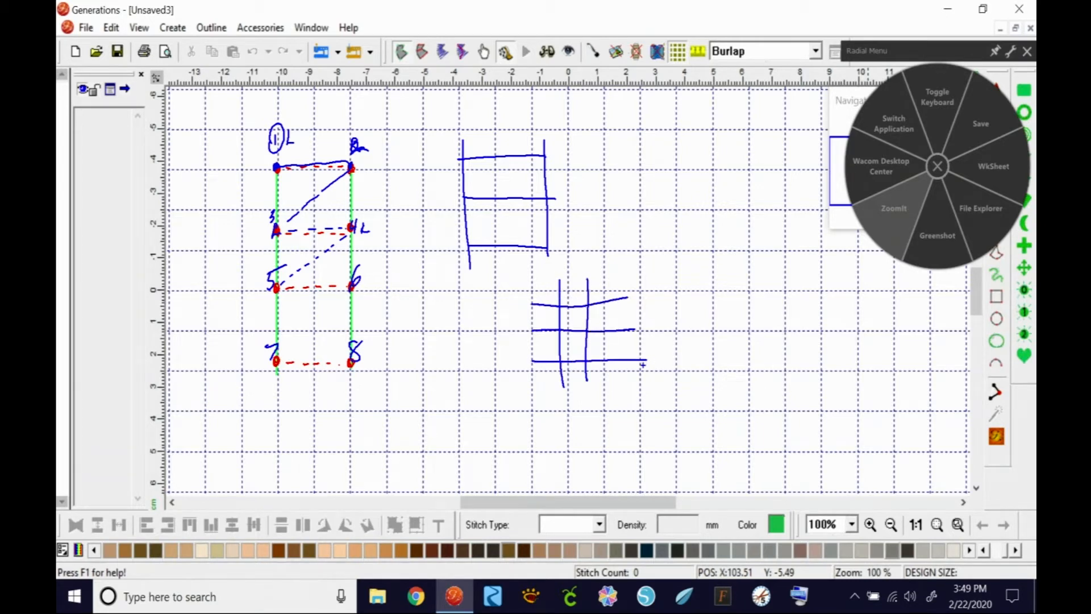
# Sketch another pair of vertical lines with short connecting strokes inside and exit the screen annotation.
pyautogui.moveTo(651, 136); pyautogui.dragTo(650, 263)
pyautogui.moveTo(685, 131); pyautogui.dragTo(681, 244)
pyautogui.moveTo(656, 149)
pyautogui.mouseDown()
pyautogui.moveTo(681, 149)
pyautogui.moveTo(679, 207)
pyautogui.mouseUp()
pyautogui.moveTo(652, 228); pyautogui.dragTo(677, 234)
pyautogui.press('Escape')
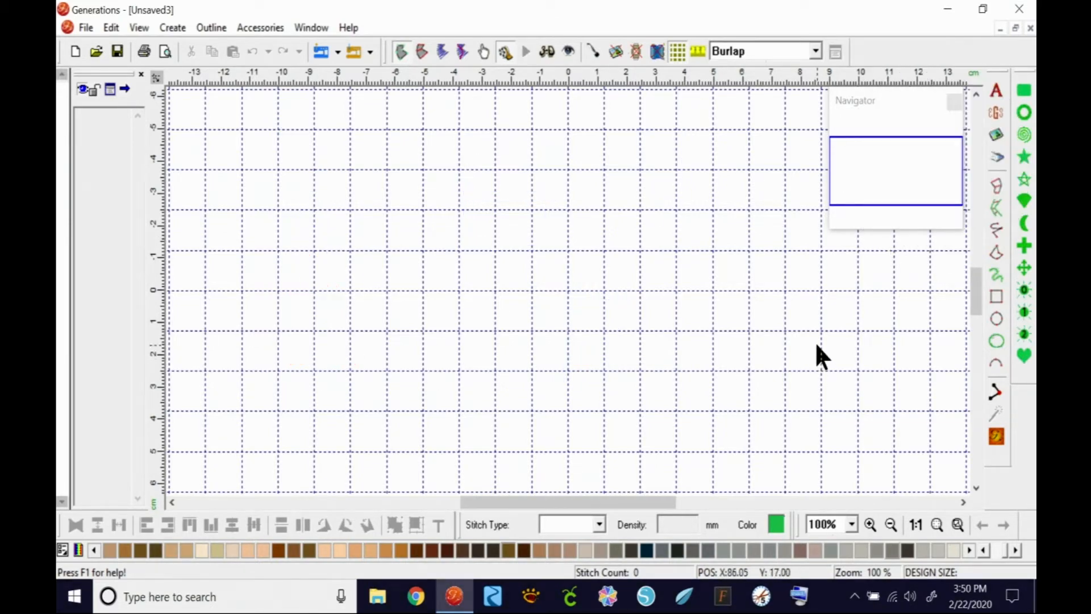
# Insert the ARTWORK-Heart-Satin-HP picture using Image As Template and accept the proposed size.
pyautogui.click(996, 134)
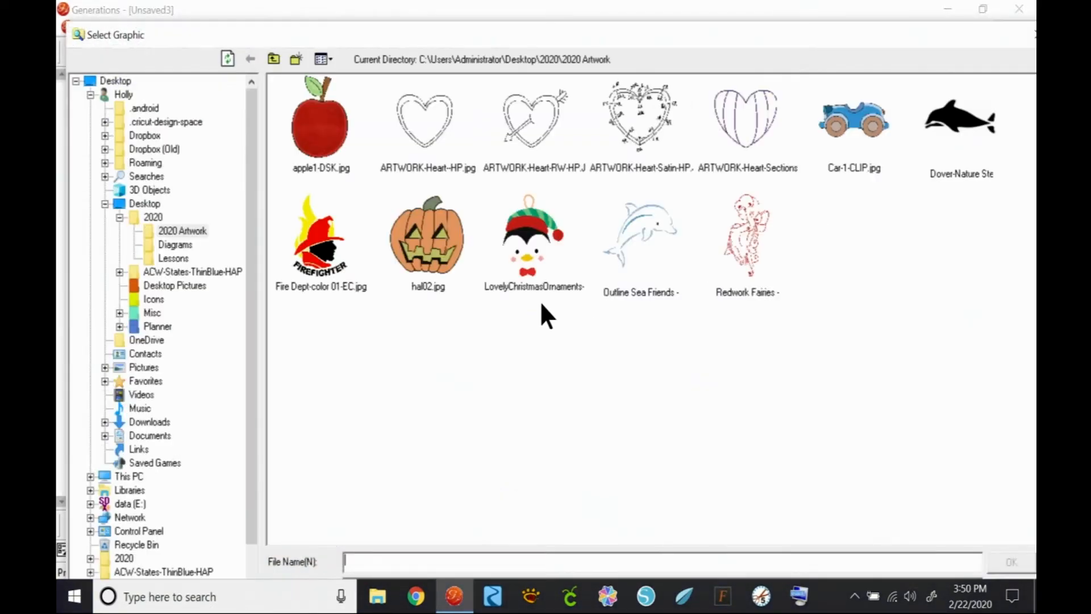
pyautogui.doubleClick(630, 116)
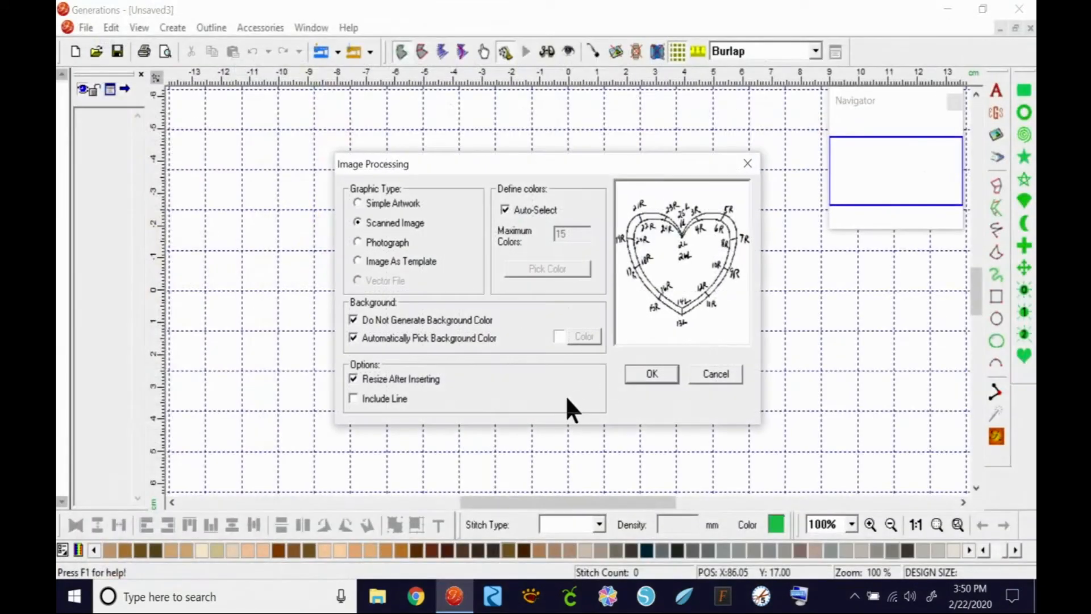
pyautogui.click(407, 259)
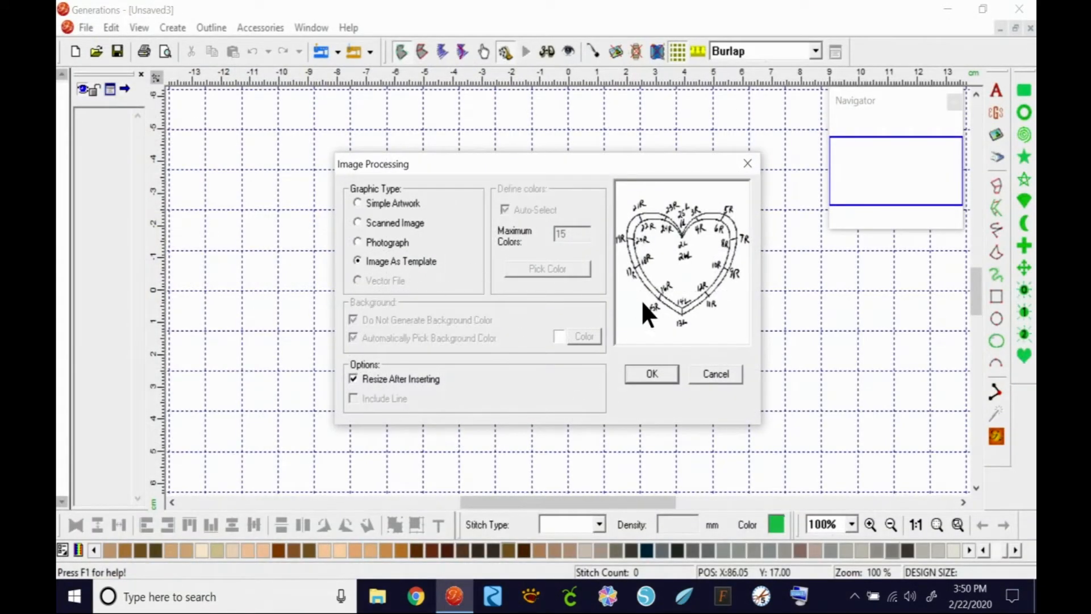
pyautogui.click(648, 374)
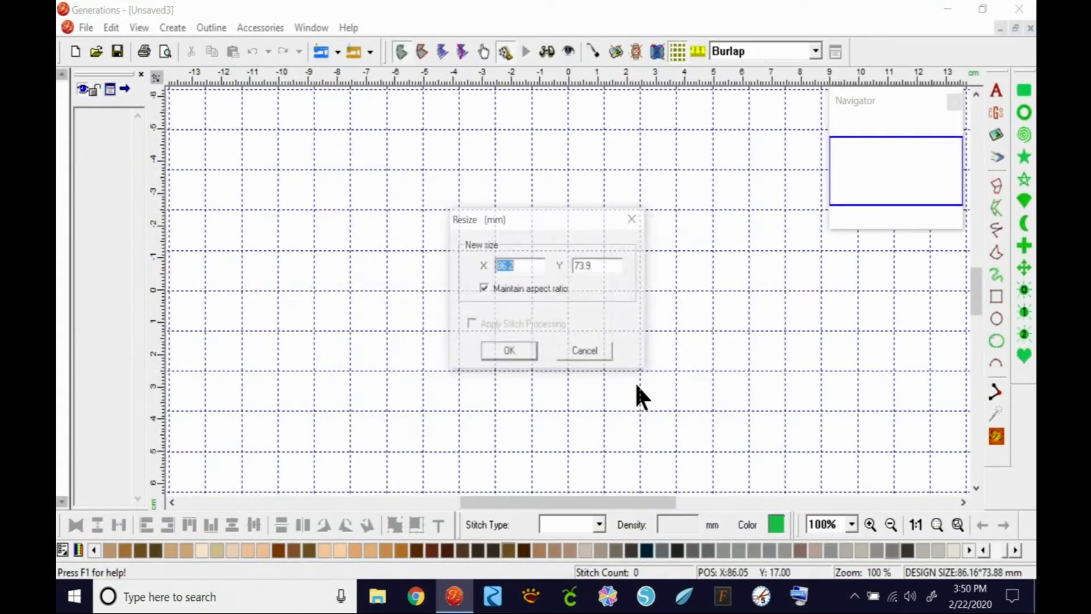
pyautogui.click(510, 353)
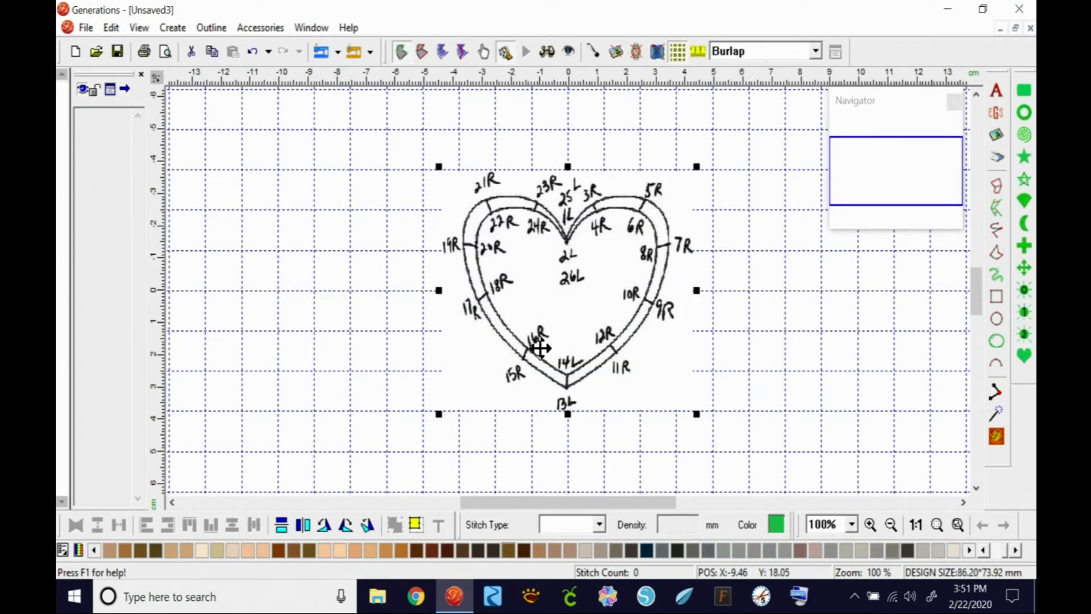
# Move the heart template away from the Navigator and enlarge it to about 99.8 by 85.6 mm.
pyautogui.moveTo(589, 307); pyautogui.dragTo(524, 305)
pyautogui.moveTo(638, 169); pyautogui.dragTo(675, 130)
pyautogui.moveTo(590, 262); pyautogui.dragTo(564, 279)
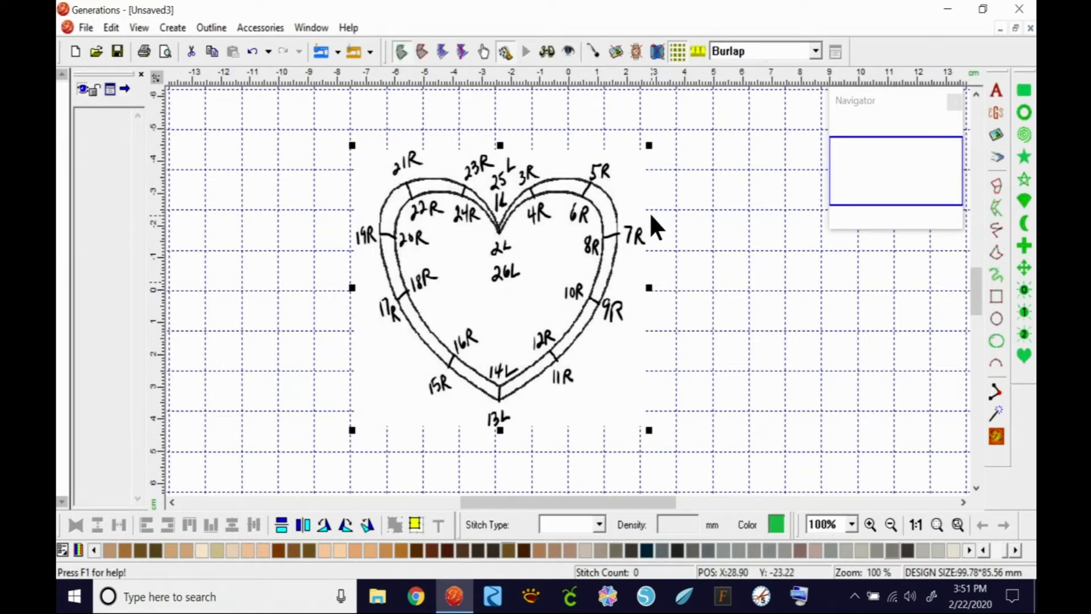
# Begin a Satin Side to Side shape at the heart's cleft, placing straight points 1L and 2L and curve points 3R and 4R.
pyautogui.click(996, 183)
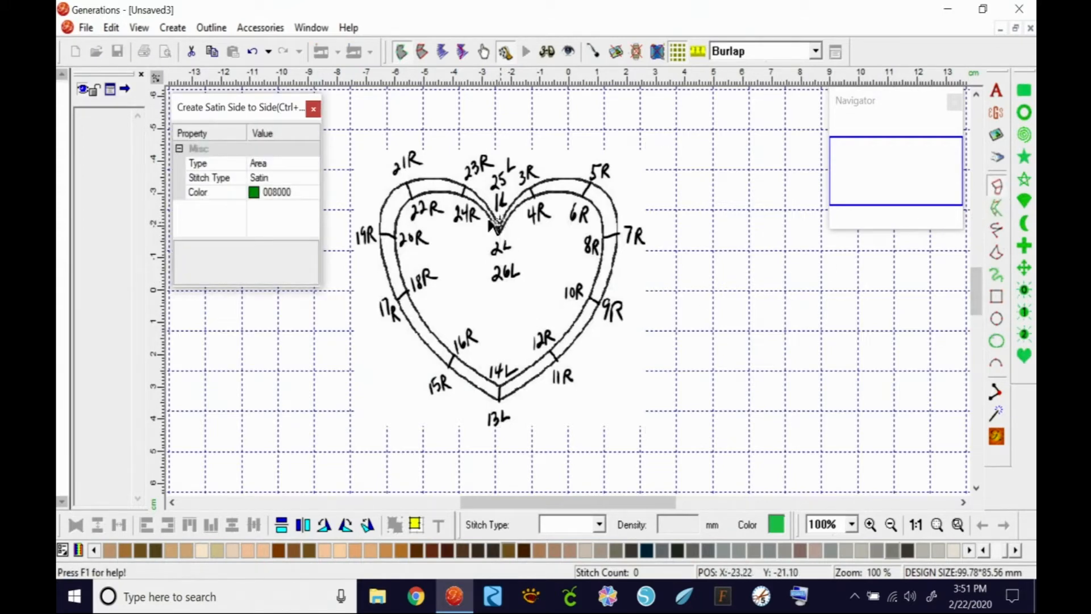
pyautogui.press('Escape')
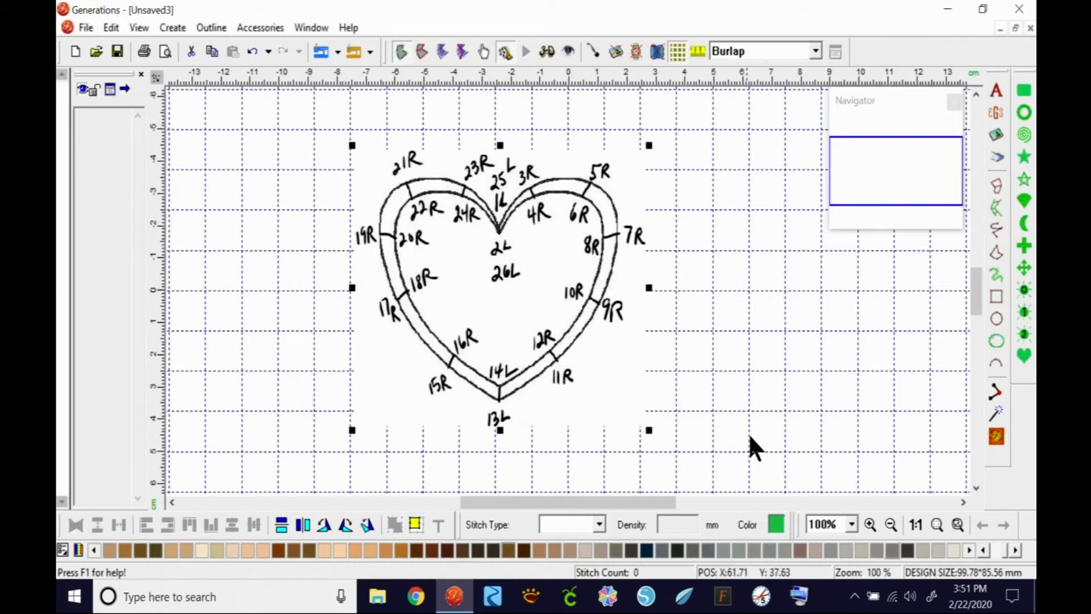
pyautogui.click(852, 524)
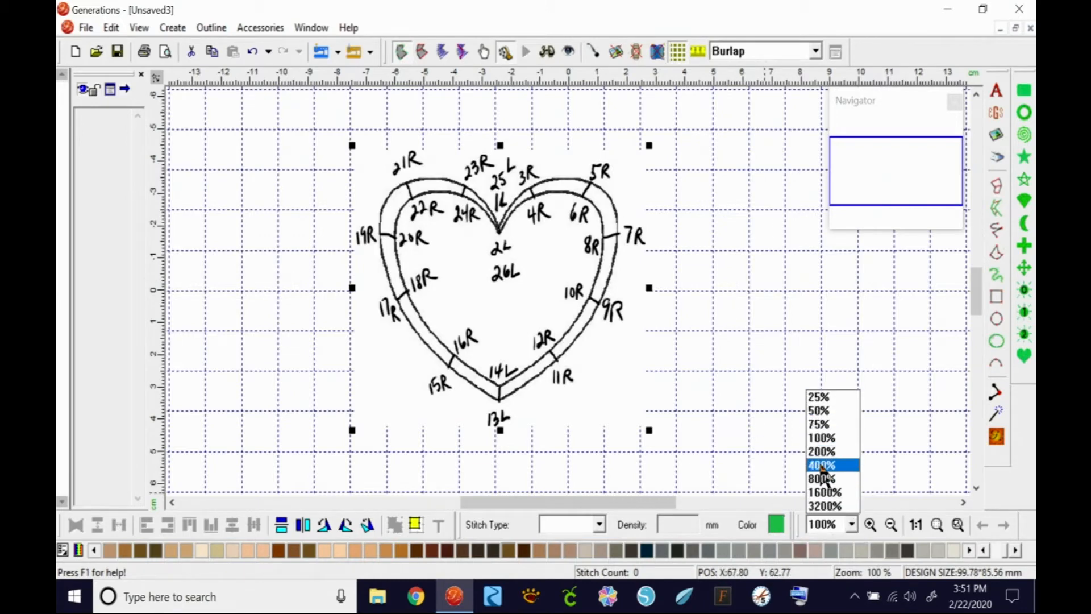
pyautogui.click(824, 462)
pyautogui.moveTo(977, 288); pyautogui.dragTo(977, 278)
pyautogui.moveTo(577, 502); pyautogui.dragTo(563, 503)
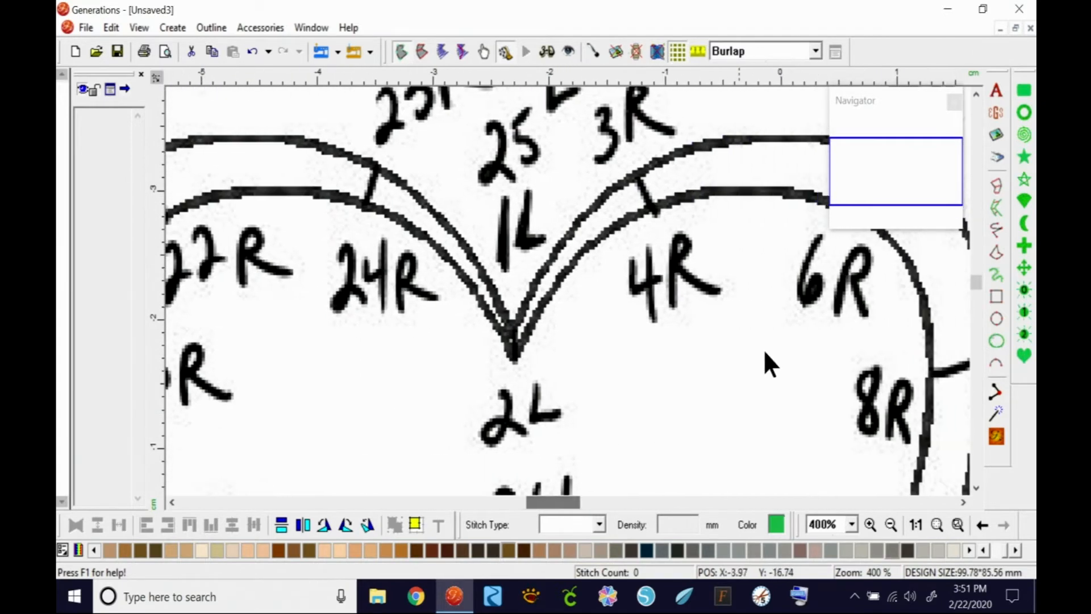
pyautogui.click(996, 183)
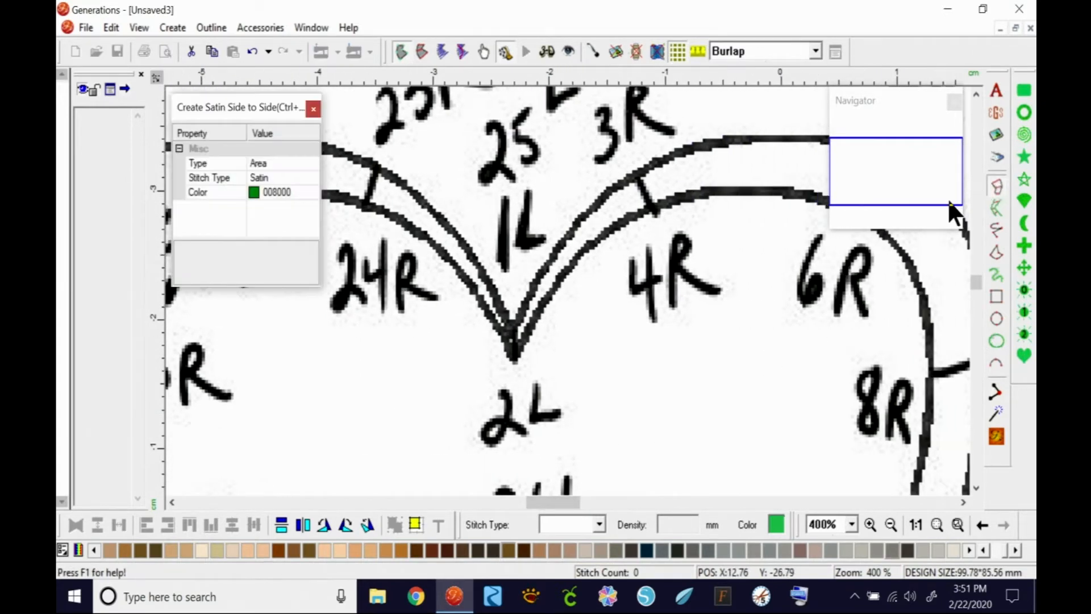
pyautogui.click(513, 322)
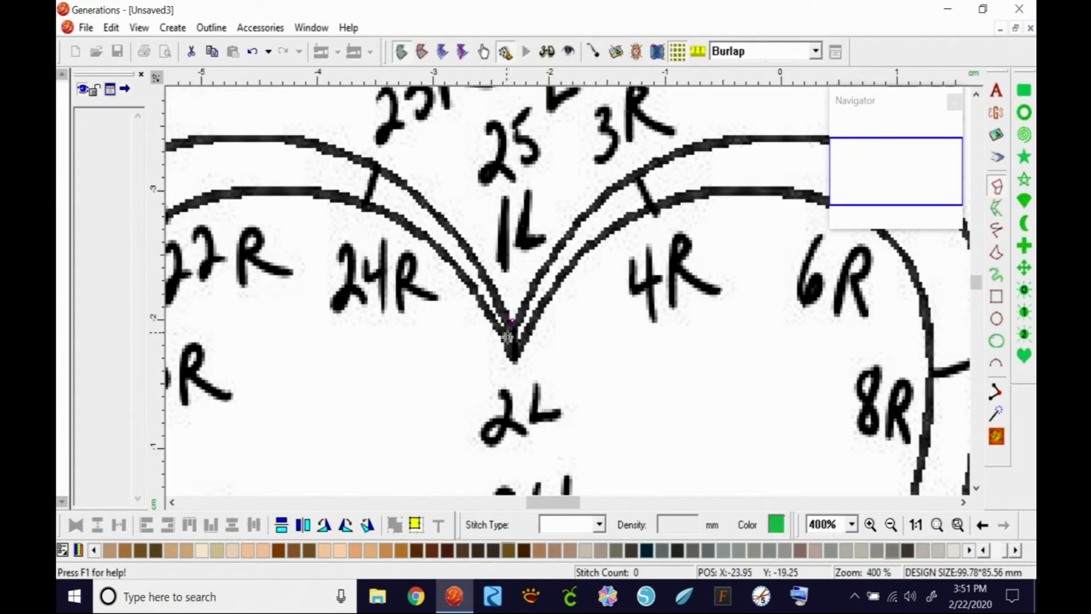
pyautogui.click(515, 359)
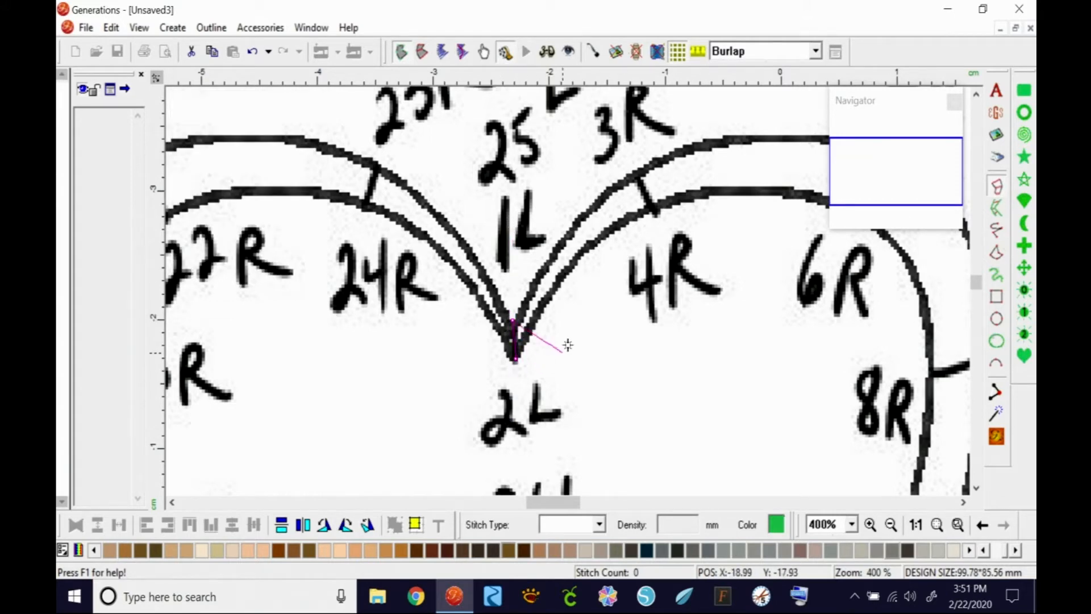
pyautogui.click(637, 170)
pyautogui.click(650, 210)
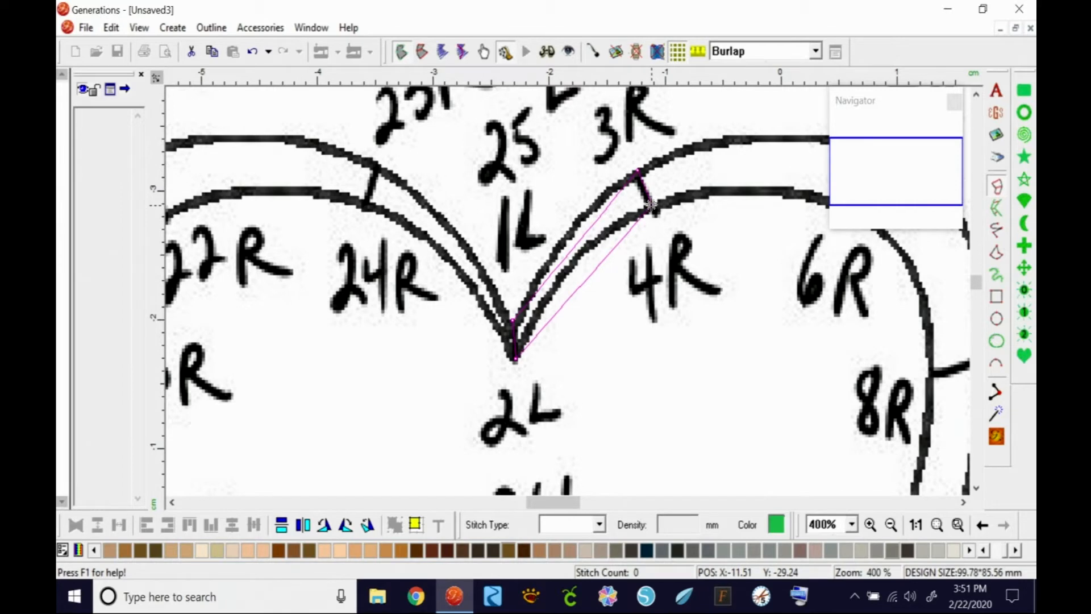
# Continue the satin outline around the heart's first lobe with curve points 5R, 6R, 7R and 8R.
pyautogui.click(884, 153)
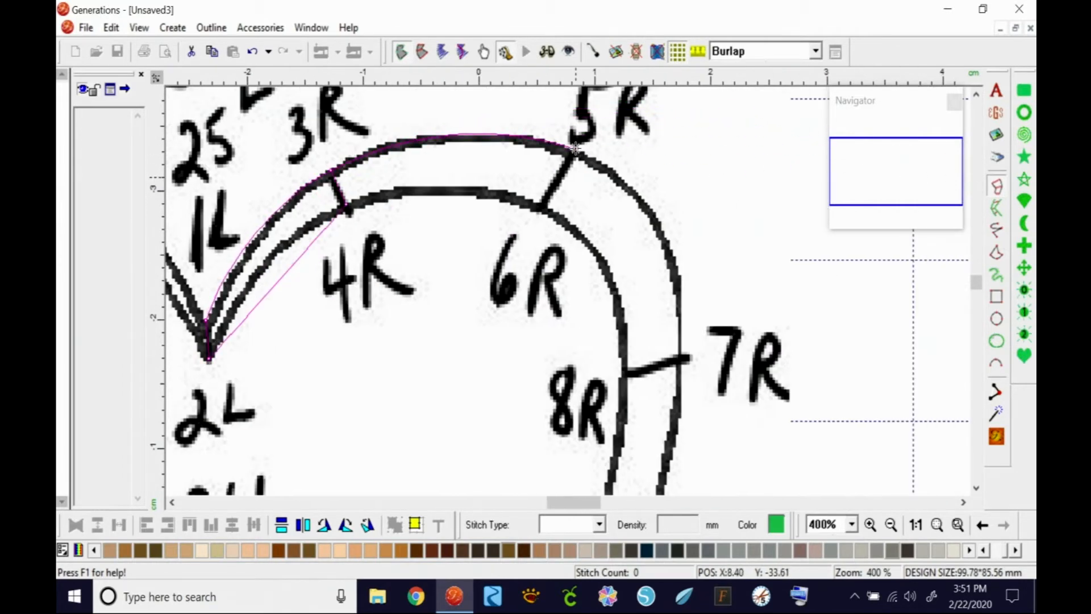
pyautogui.click(543, 207)
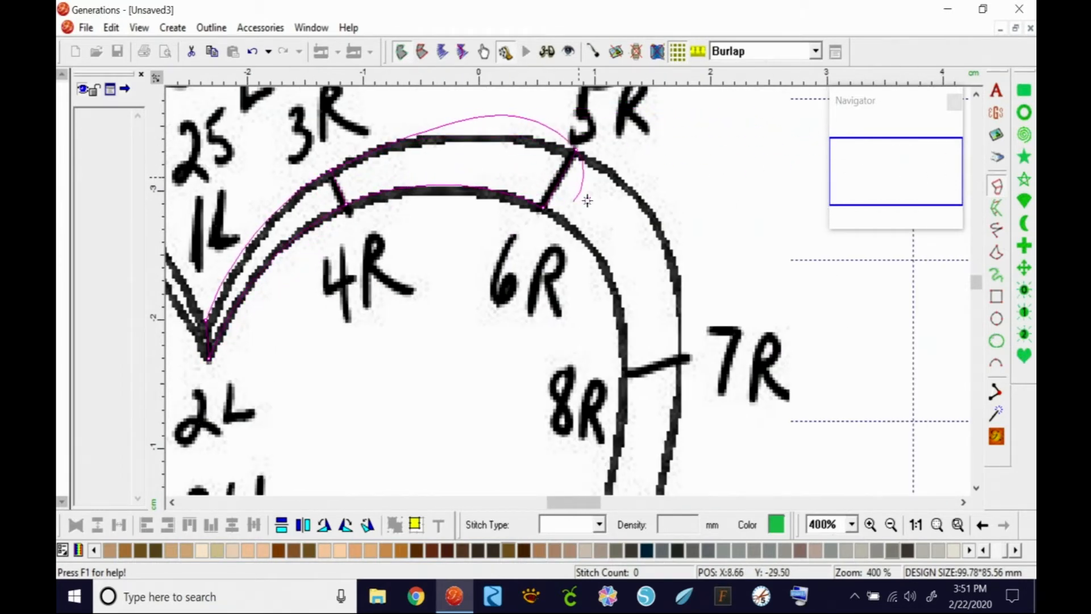
pyautogui.click(685, 358)
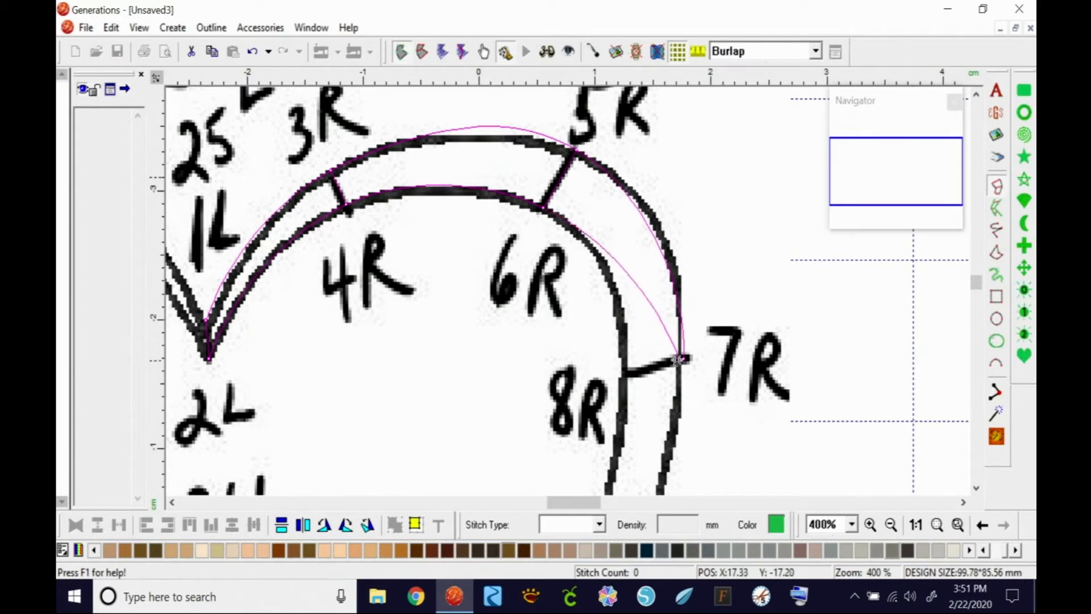
pyautogui.click(625, 369)
# Extend the satin outline down the heart's side with curve points 9R, 10R, 11R and 12R.
pyautogui.scroll(-5, 625, 369)
pyautogui.click(611, 261)
pyautogui.click(565, 233)
pyautogui.scroll(-5, 563, 295)
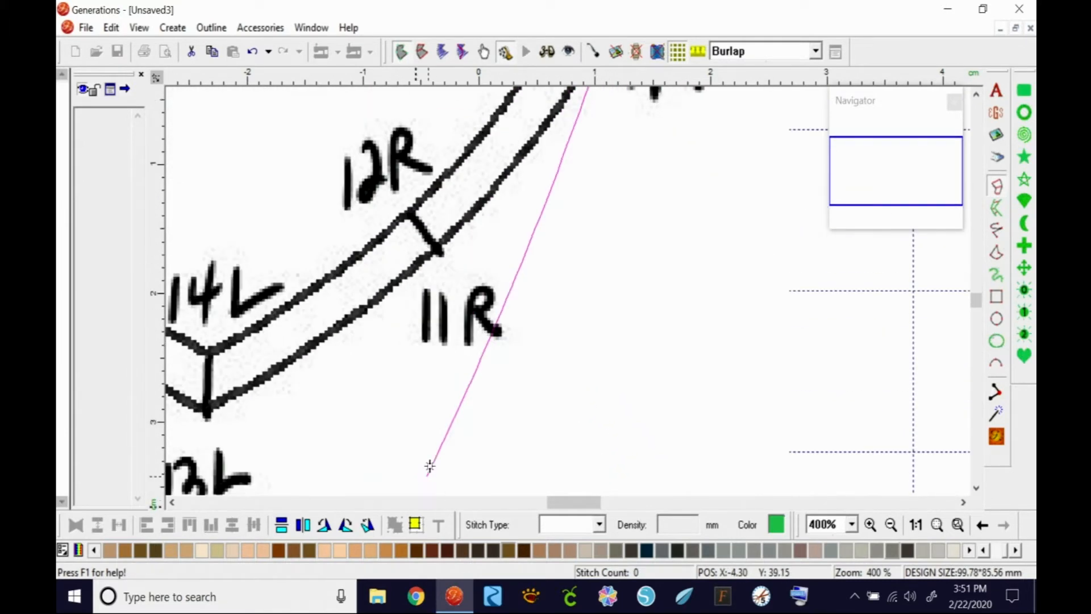
pyautogui.click(436, 250)
pyautogui.click(407, 213)
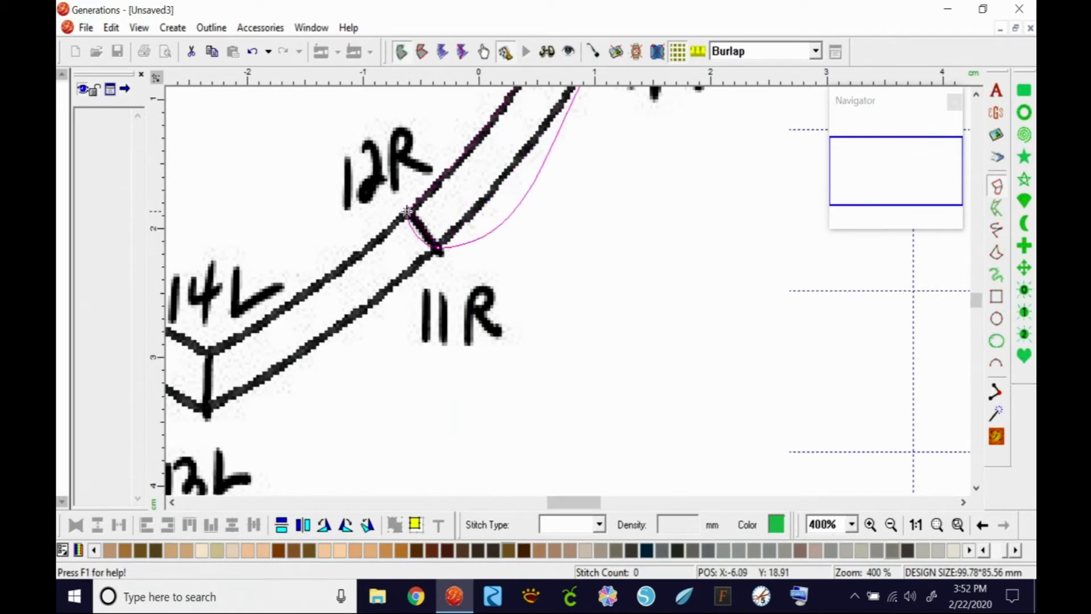
# Place straight points 13L and 14L on the outer and inner corners of the heart's lower tip.
pyautogui.hscroll(-5, 214, 414)
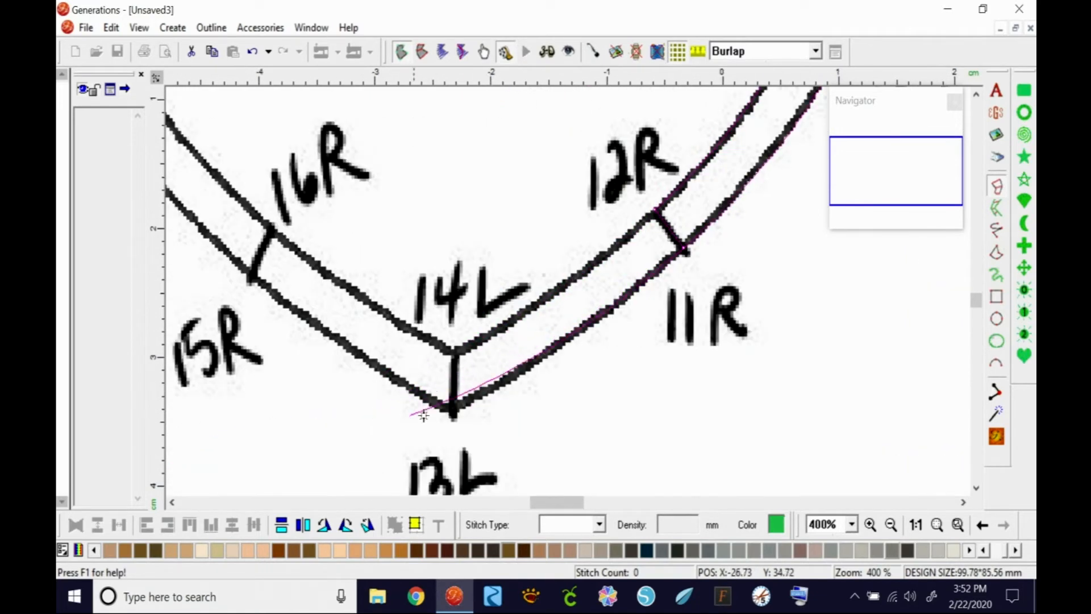
pyautogui.click(454, 415)
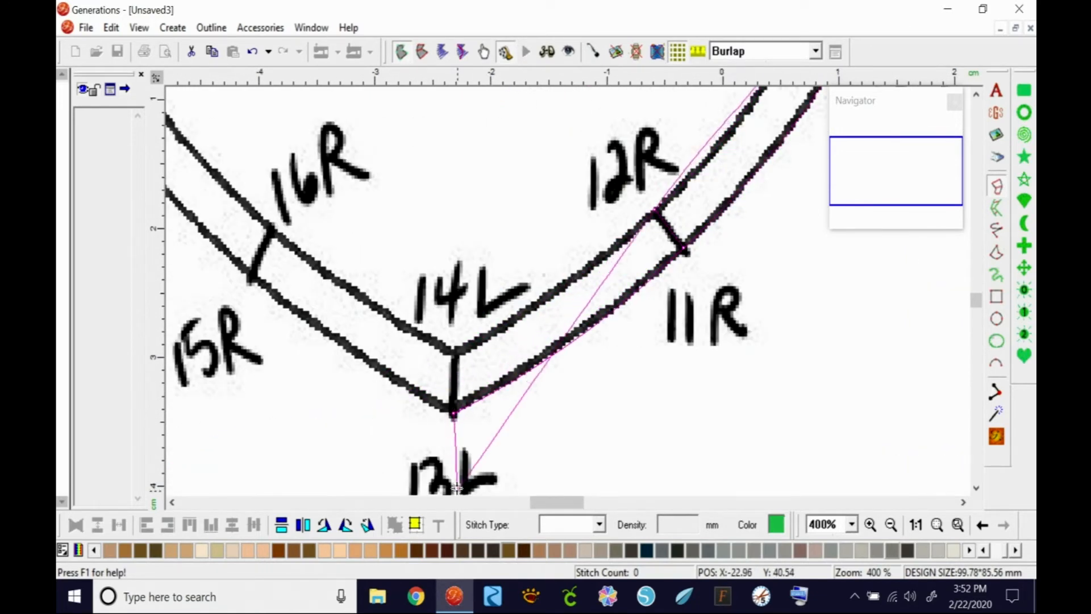
pyautogui.click(454, 347)
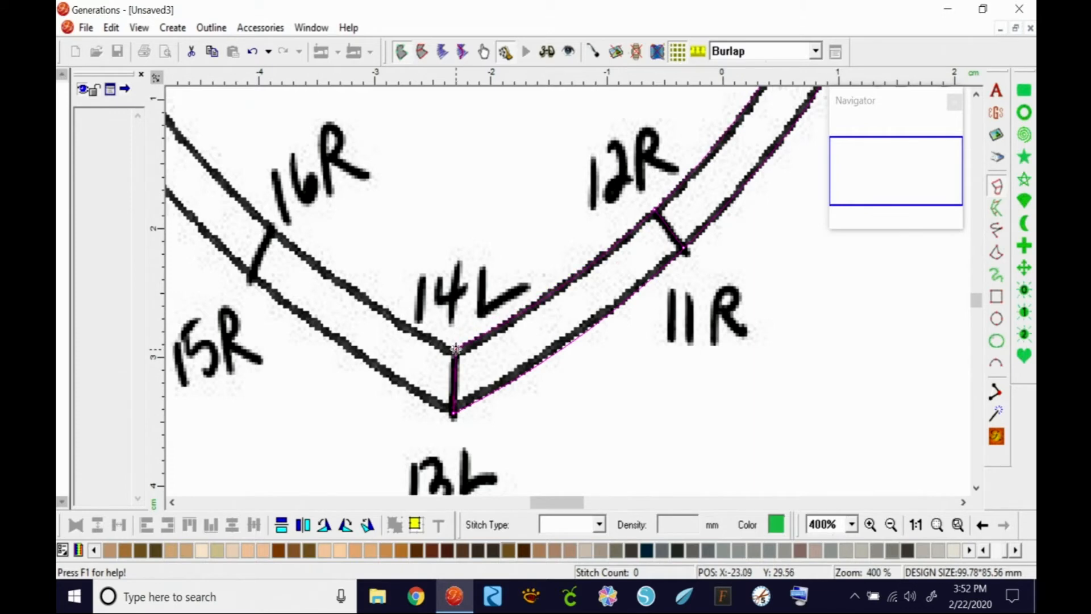
# Extend the satin outline up the heart's left side and around its left lobe with curve points 15R through 24R.
pyautogui.click(249, 277)
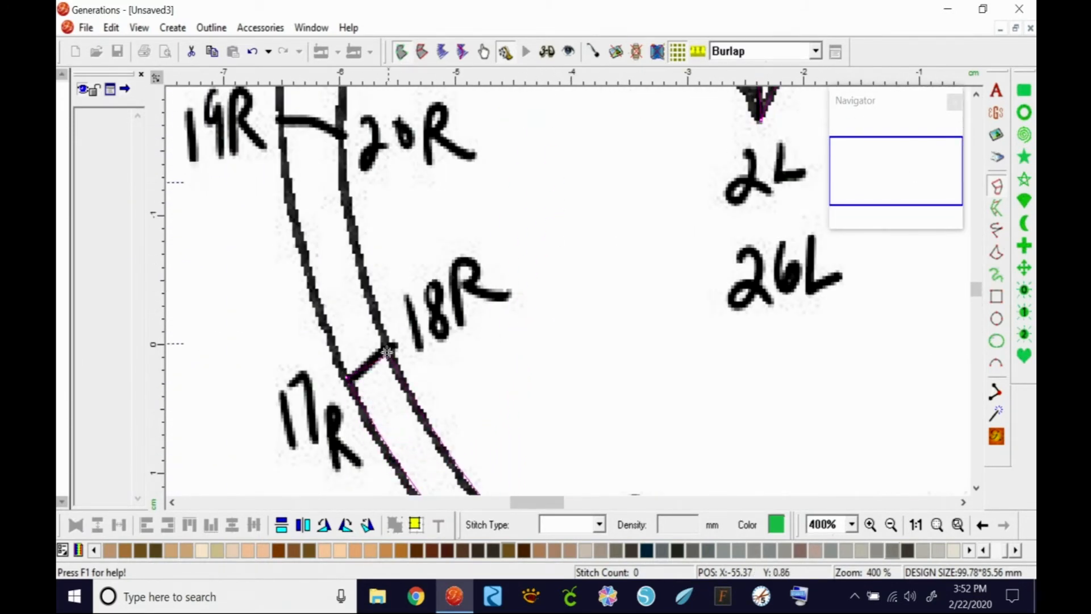
pyautogui.click(387, 346)
pyautogui.click(278, 119)
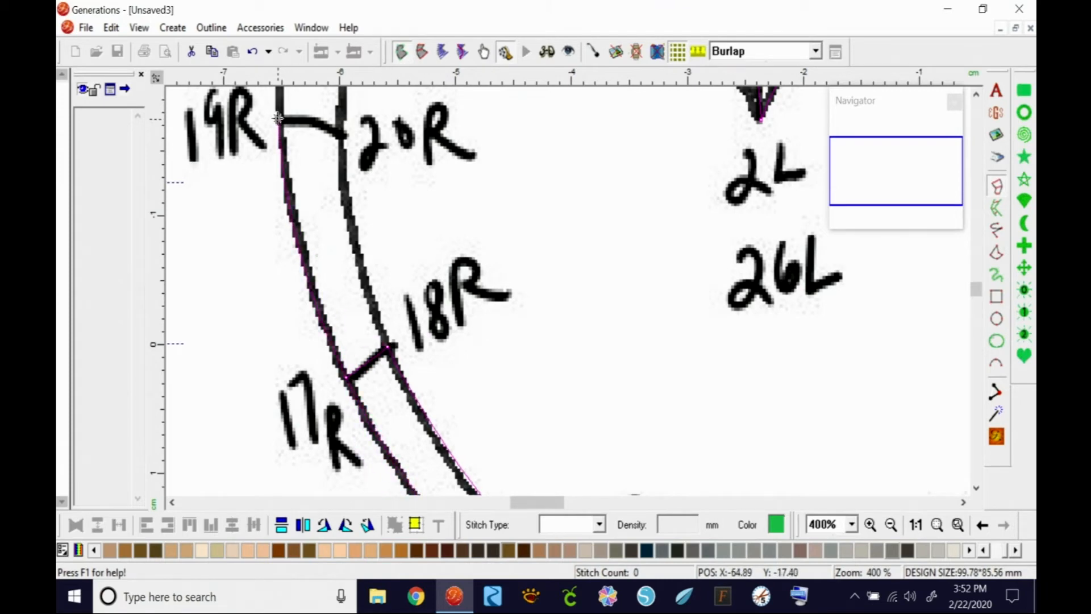
pyautogui.click(340, 121)
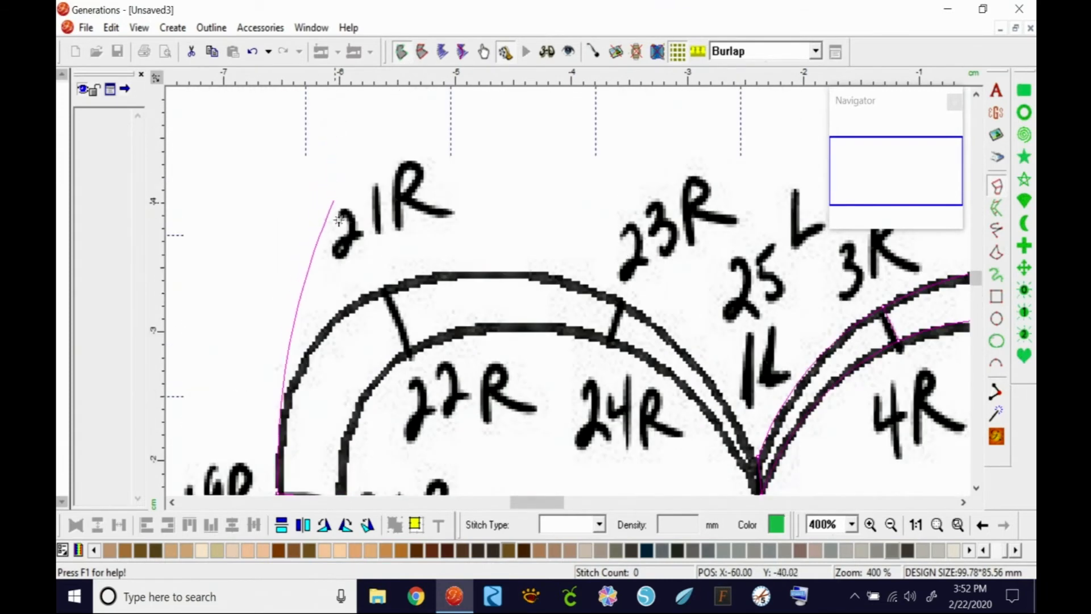
pyautogui.click(383, 286)
pyautogui.click(408, 354)
pyautogui.click(622, 301)
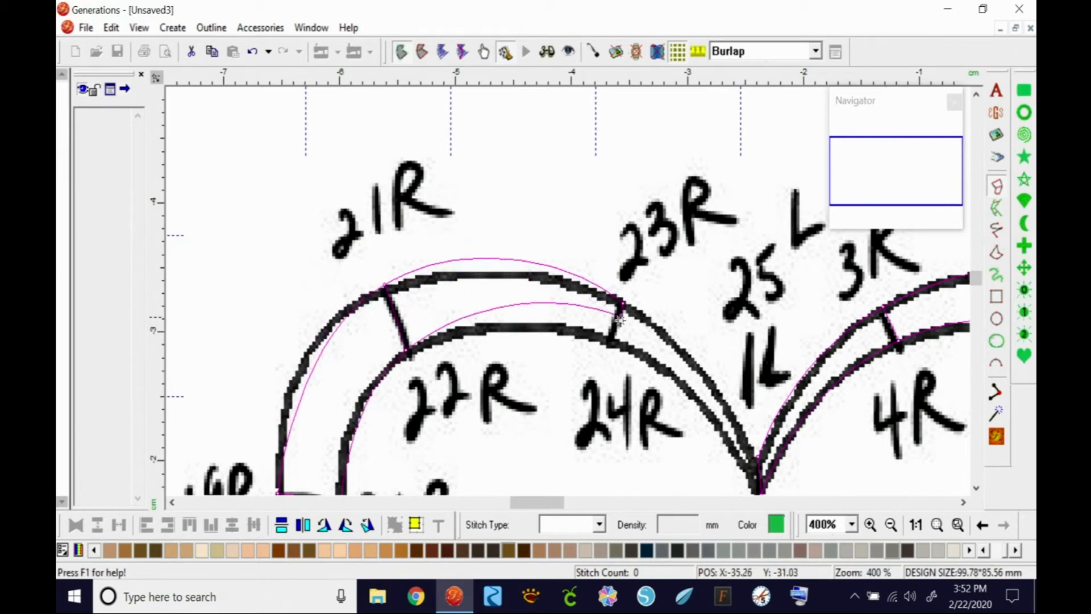
pyautogui.click(611, 343)
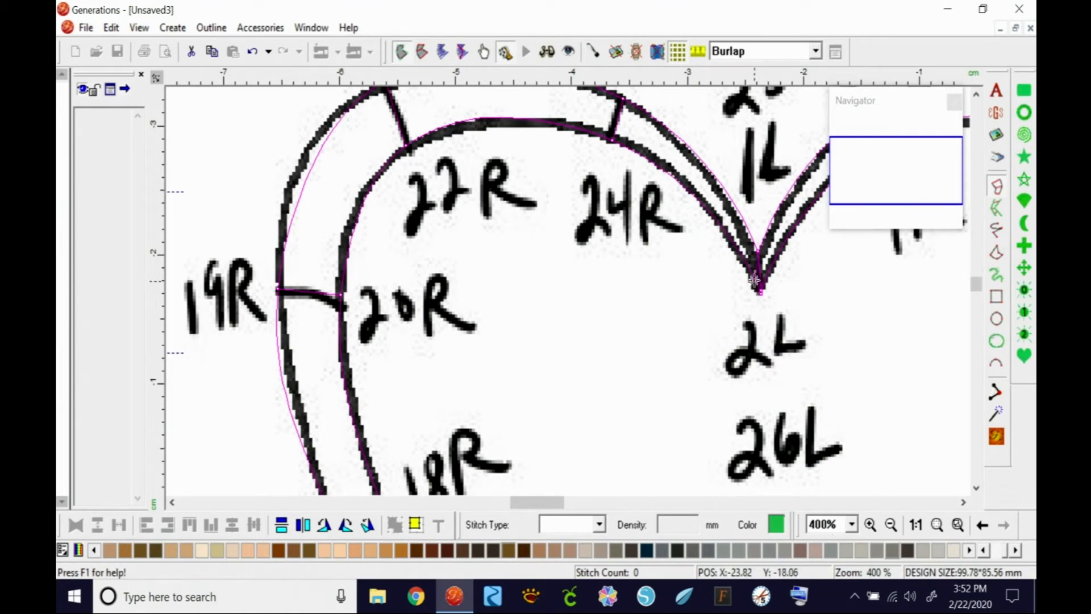
# Close the outline with straight points 25L and 26L at the heart's cleft and generate the satin stitches.
pyautogui.press('Return')
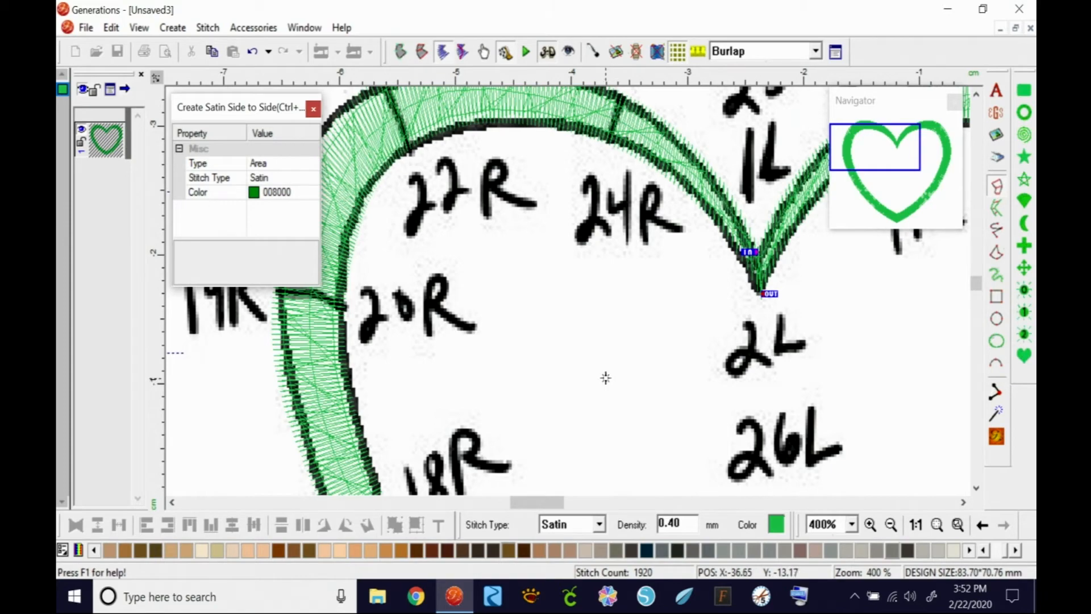
pyautogui.scroll(1, 903, 473)
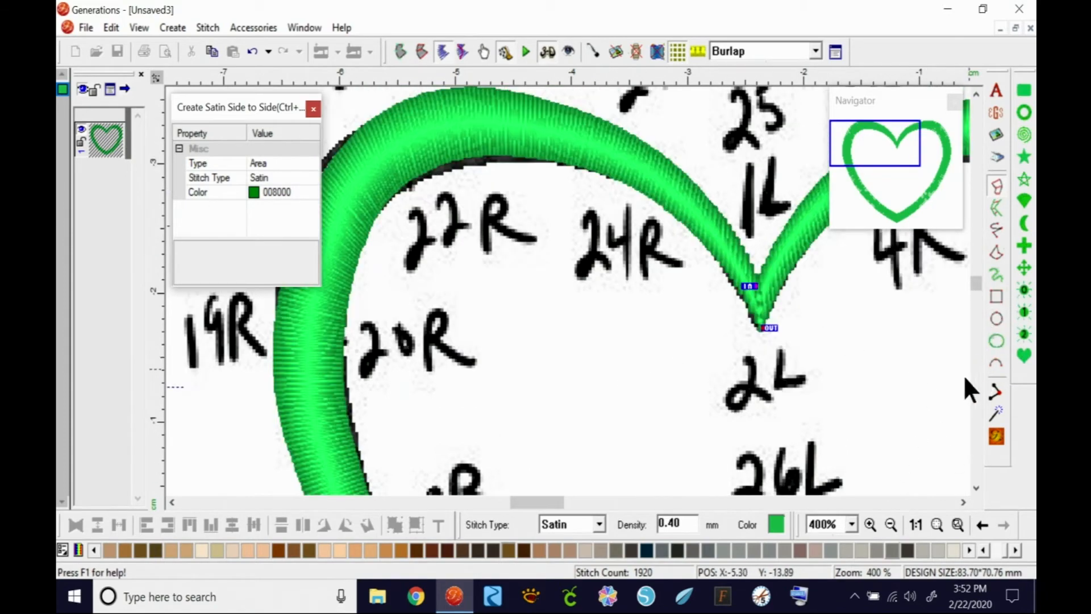
pyautogui.click(916, 523)
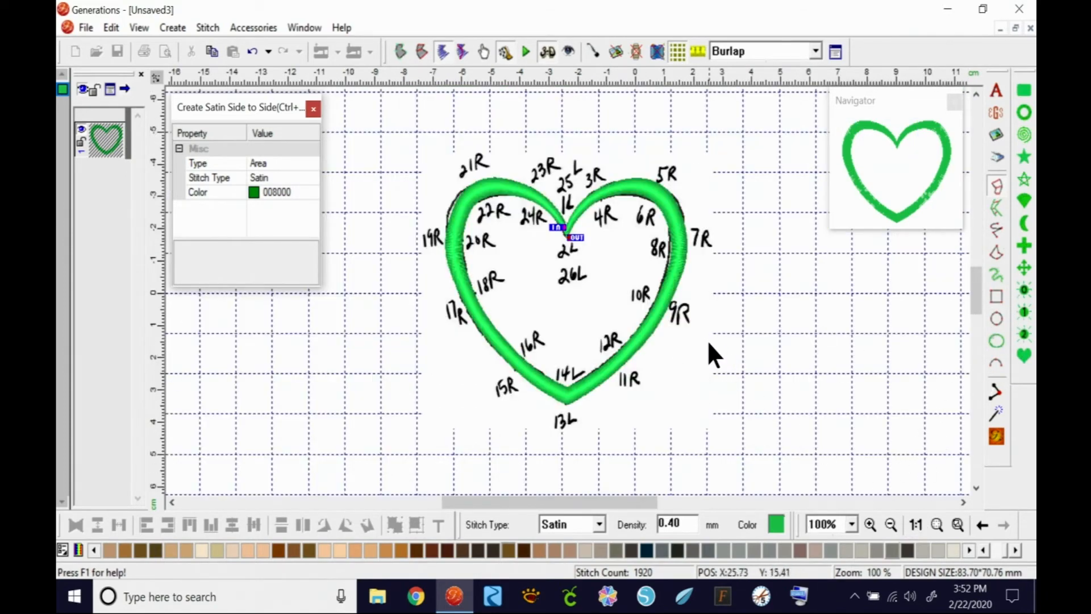
pyautogui.press('Escape')
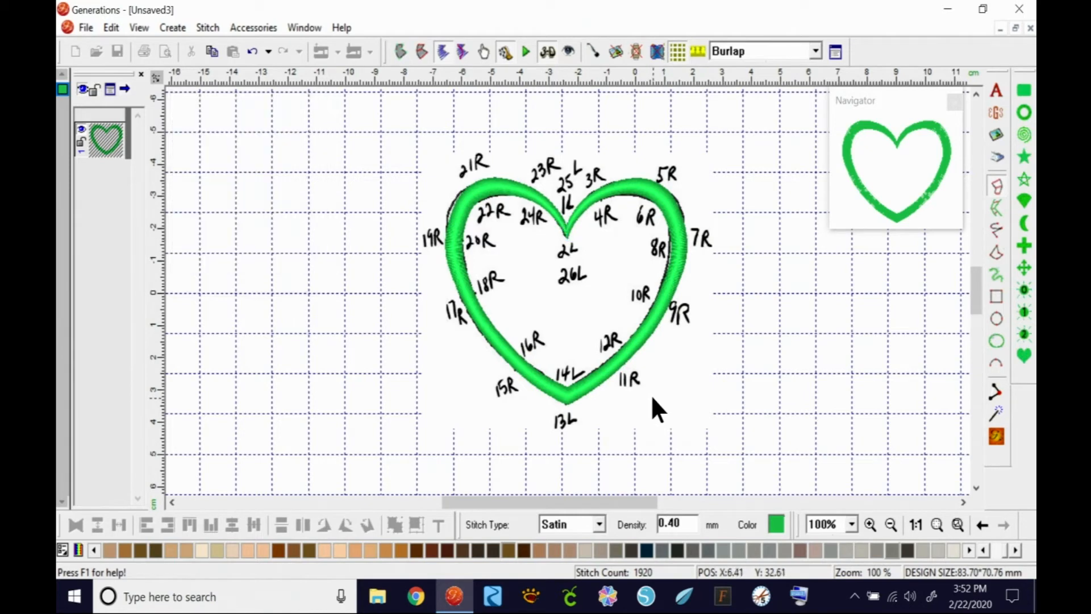
# Move the finished satin heart off the template and delete both the heart and the template image.
pyautogui.moveTo(677, 391)
pyautogui.mouseDown()
pyautogui.moveTo(647, 423)
pyautogui.moveTo(405, 430)
pyautogui.moveTo(398, 420)
pyautogui.mouseUp()
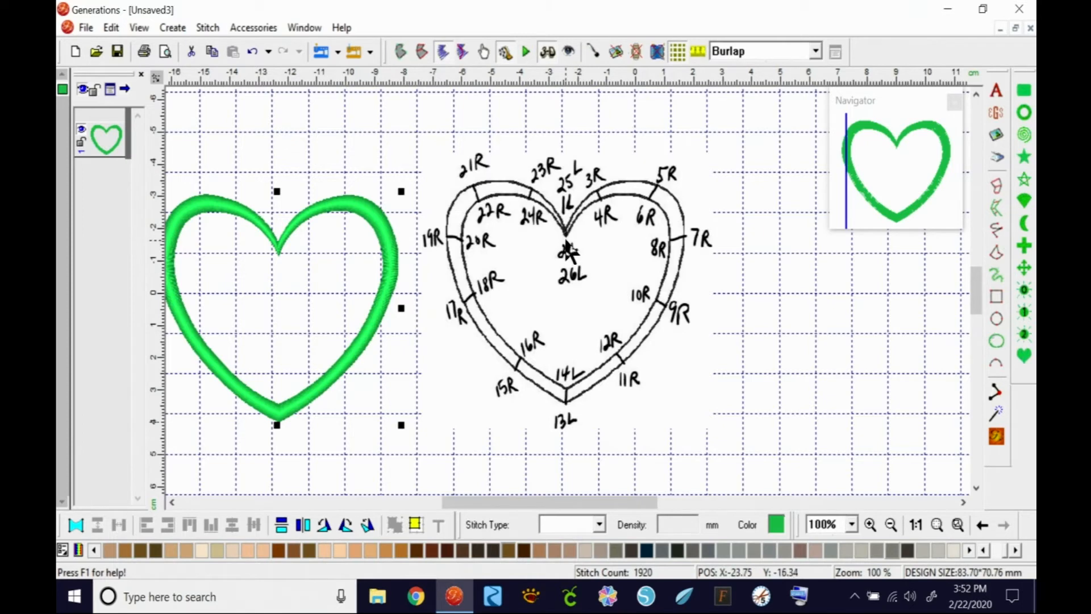
pyautogui.press('Delete')
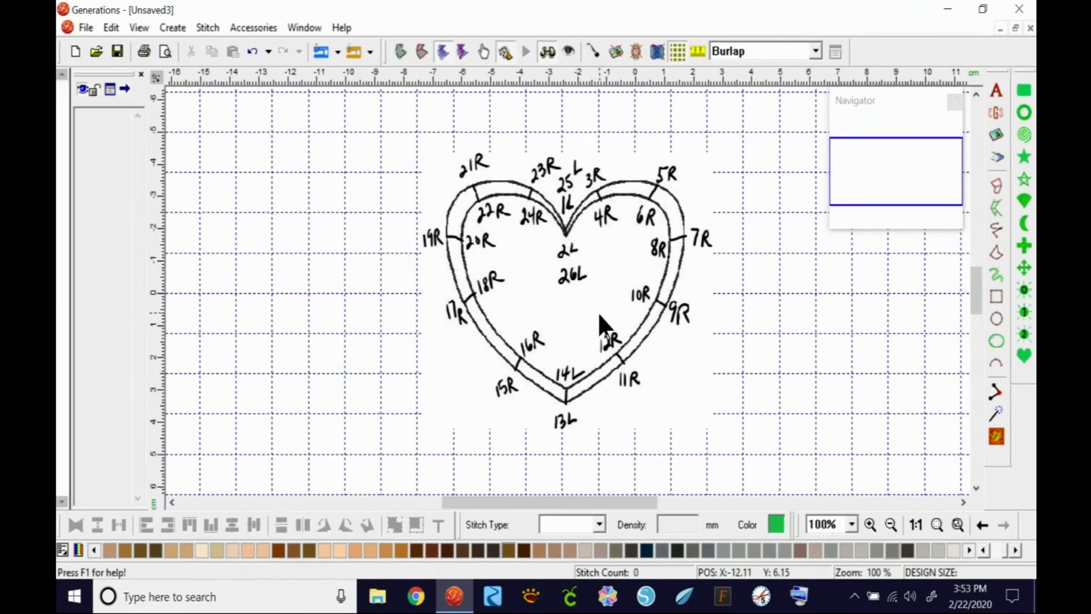
pyautogui.press('Delete')
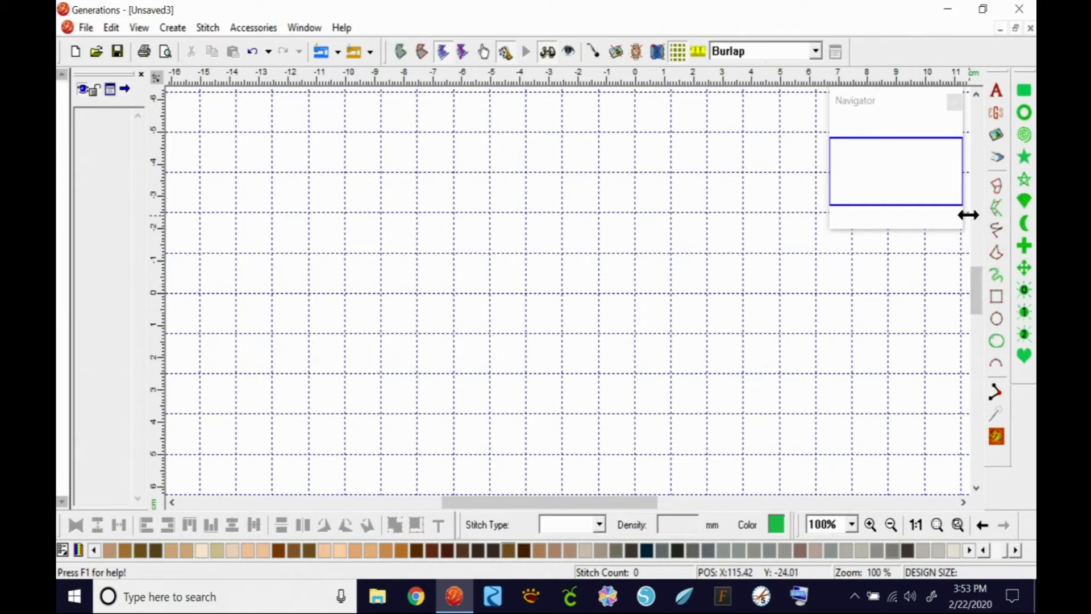
# Insert the ARTWORK-Heart-Satin-HP graphic with Image As Template, resized to 100 mm wide with its aspect ratio maintained.
pyautogui.click(995, 132)
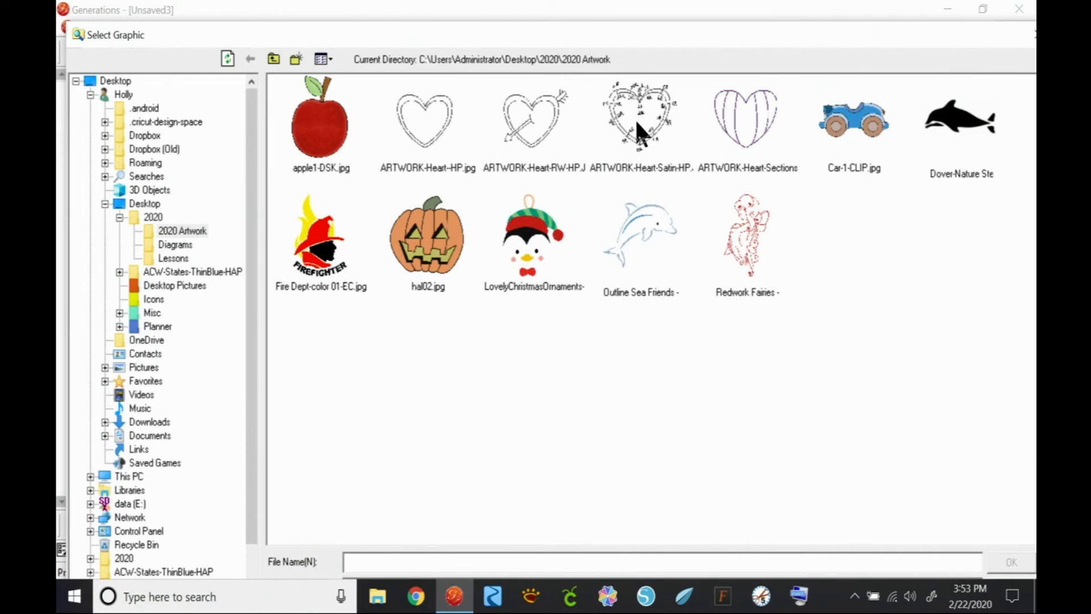
pyautogui.doubleClick(639, 114)
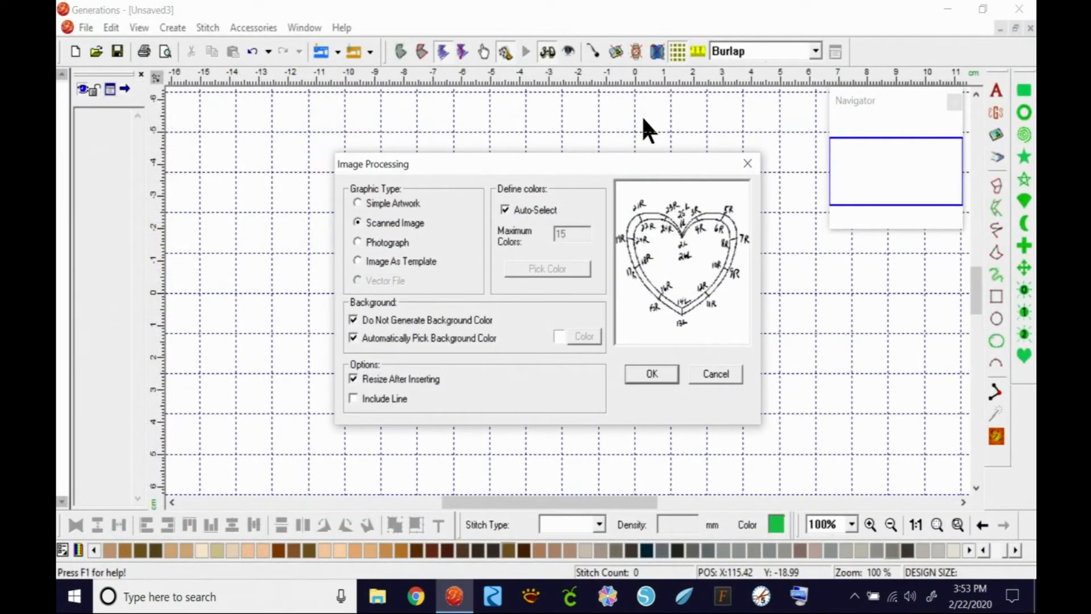
pyautogui.click(378, 263)
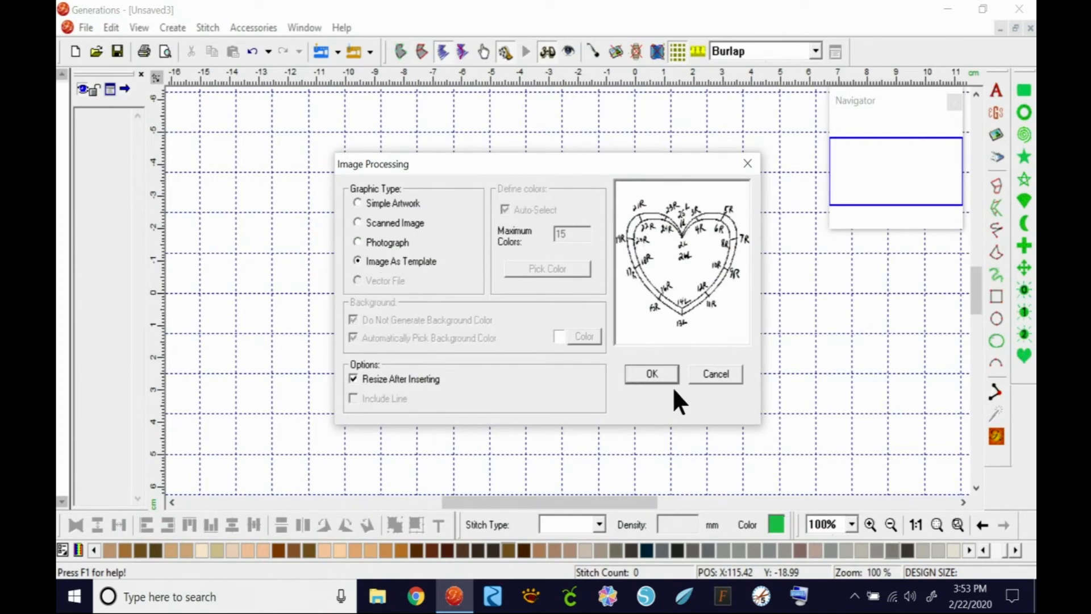
pyautogui.click(660, 373)
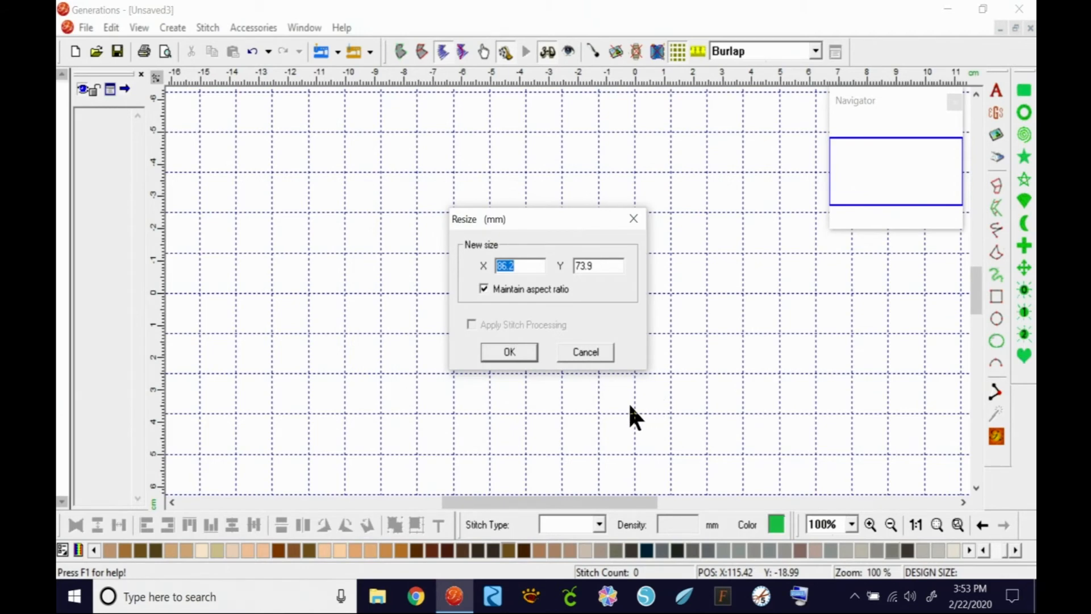
pyautogui.write('100')
pyautogui.click(510, 352)
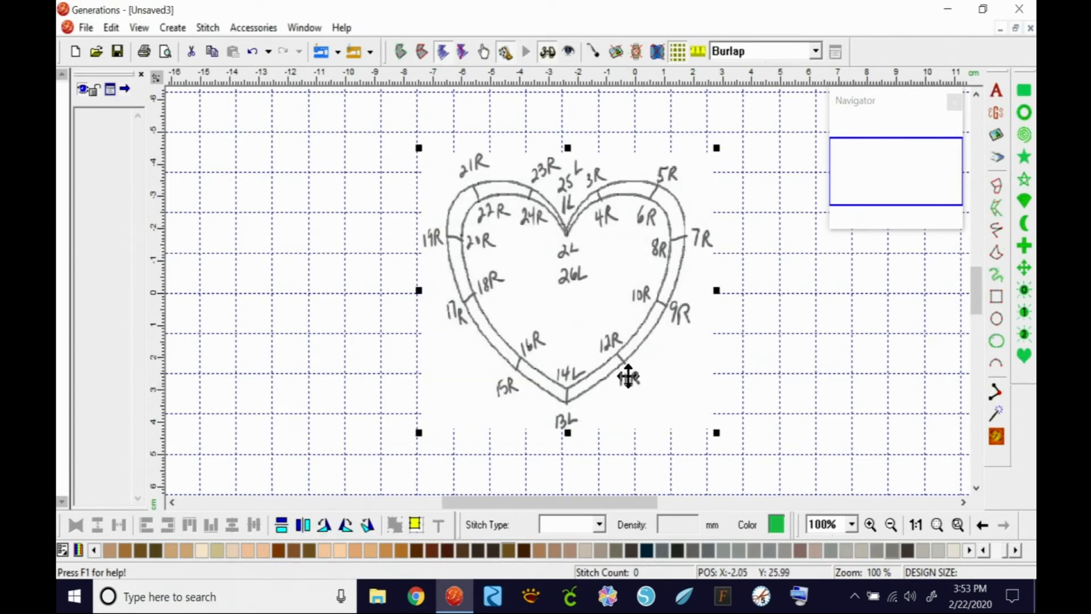
# Magnify the numbered heart template to 200% with its cleft and both upper lobes in view.
pyautogui.moveTo(553, 503); pyautogui.dragTo(559, 501)
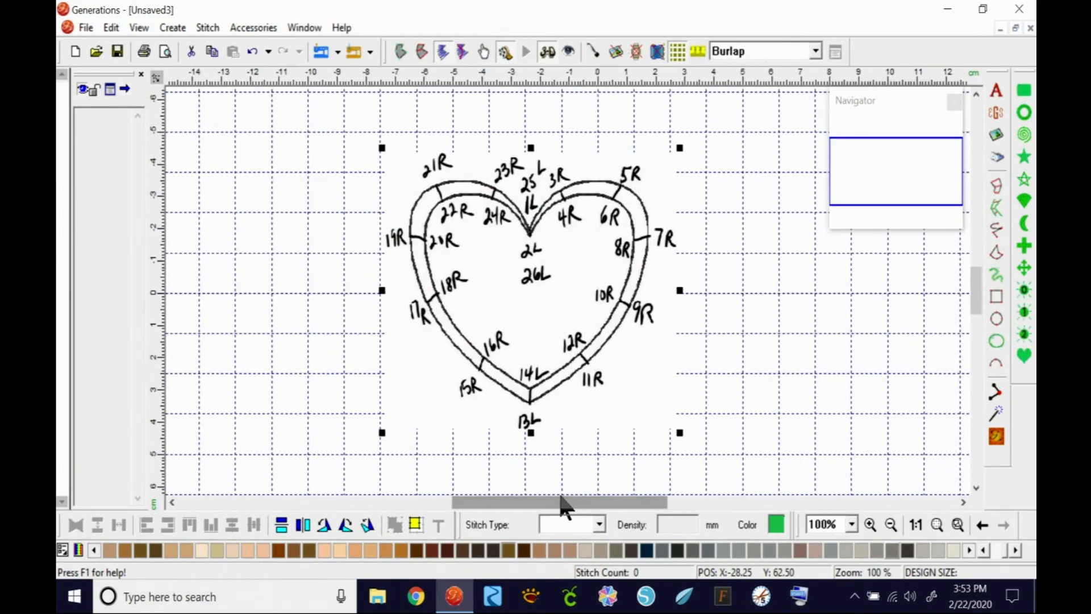
pyautogui.click(852, 524)
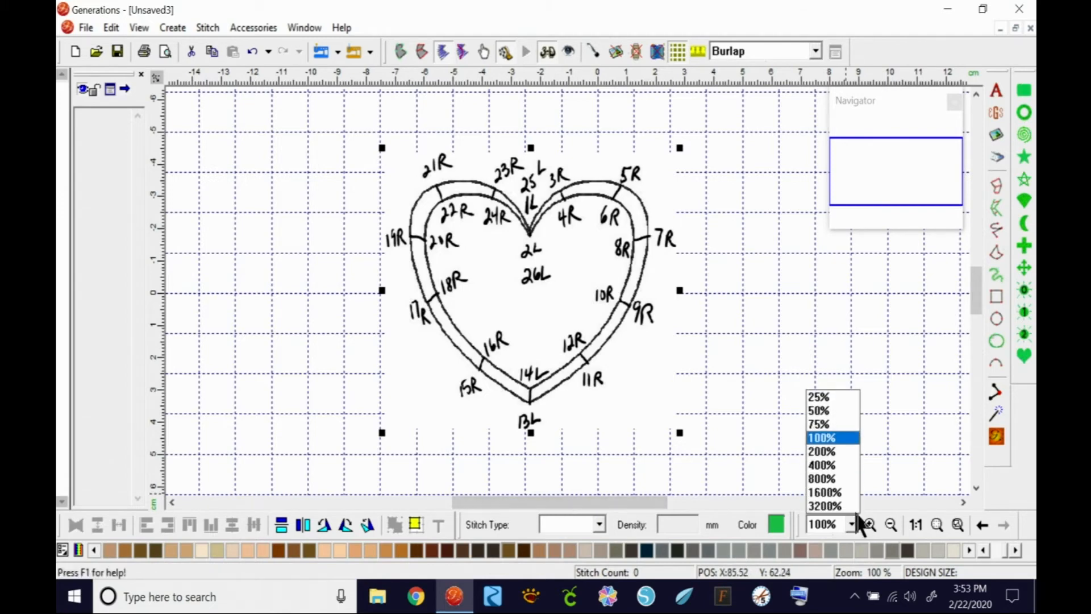
pyautogui.click(822, 465)
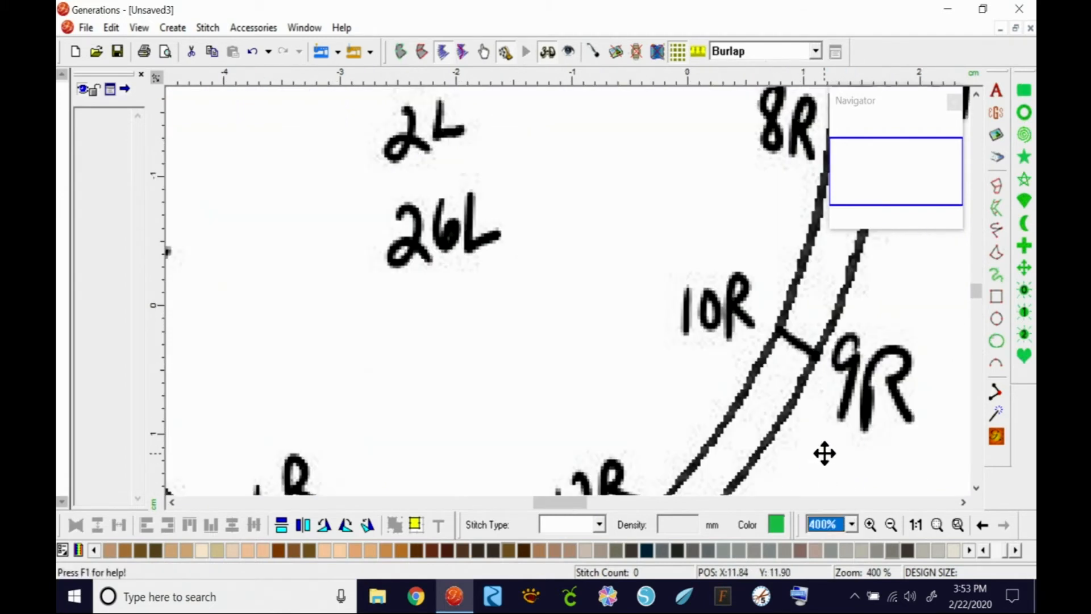
pyautogui.scroll(5, 976, 289)
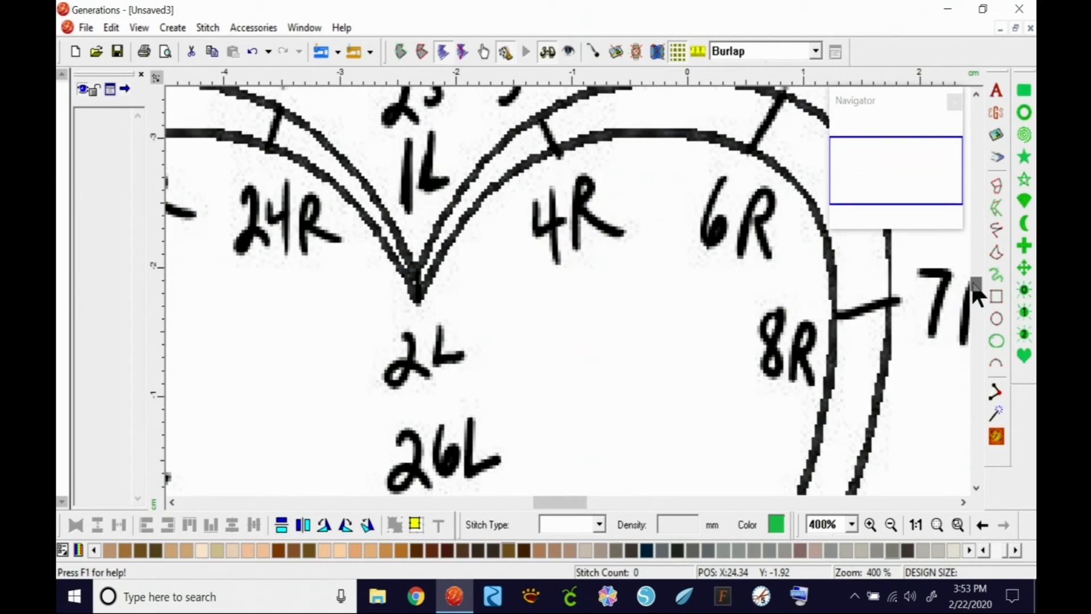
pyautogui.click(851, 523)
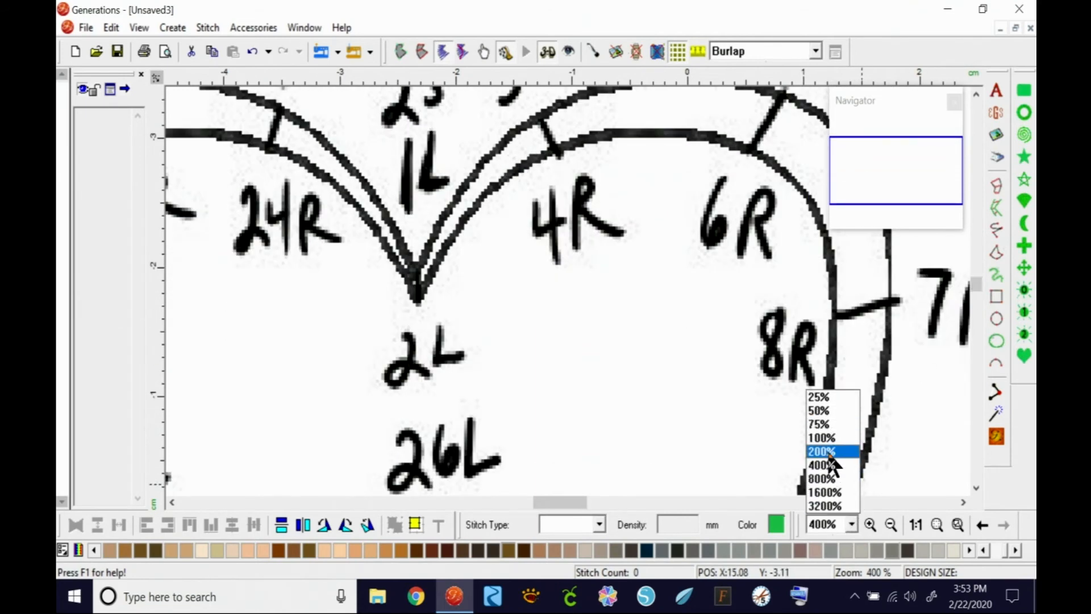
pyautogui.click(822, 452)
pyautogui.moveTo(976, 282); pyautogui.dragTo(975, 280)
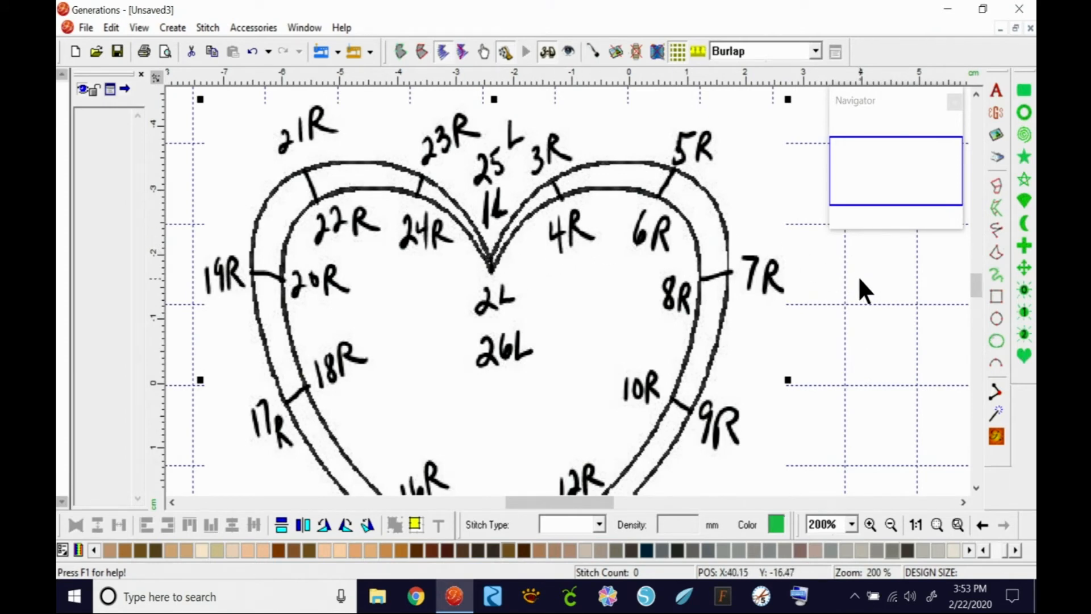
pyautogui.click(998, 185)
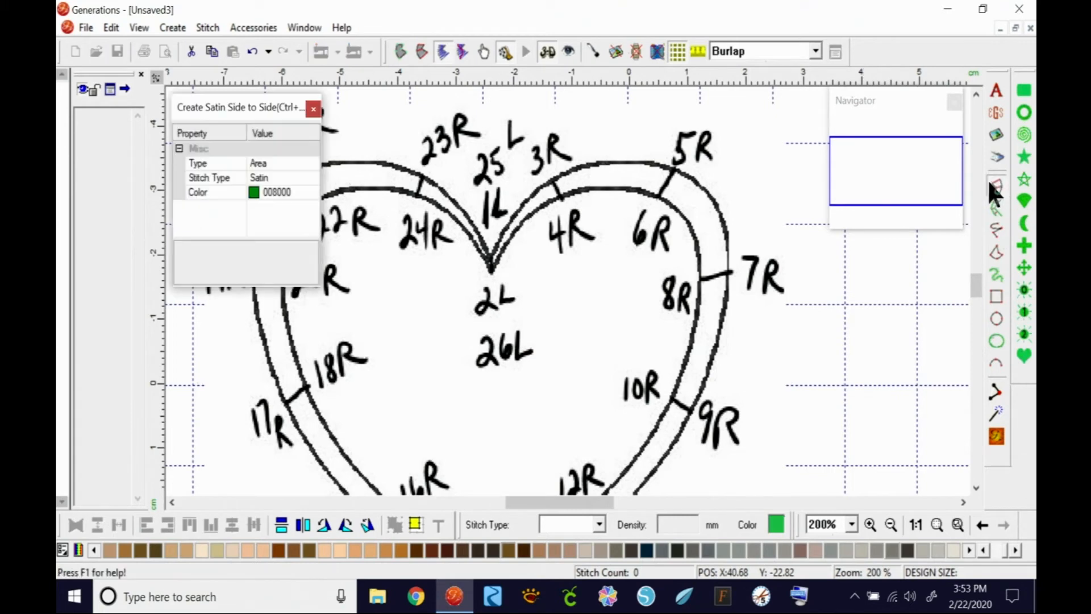
pyautogui.click(491, 248)
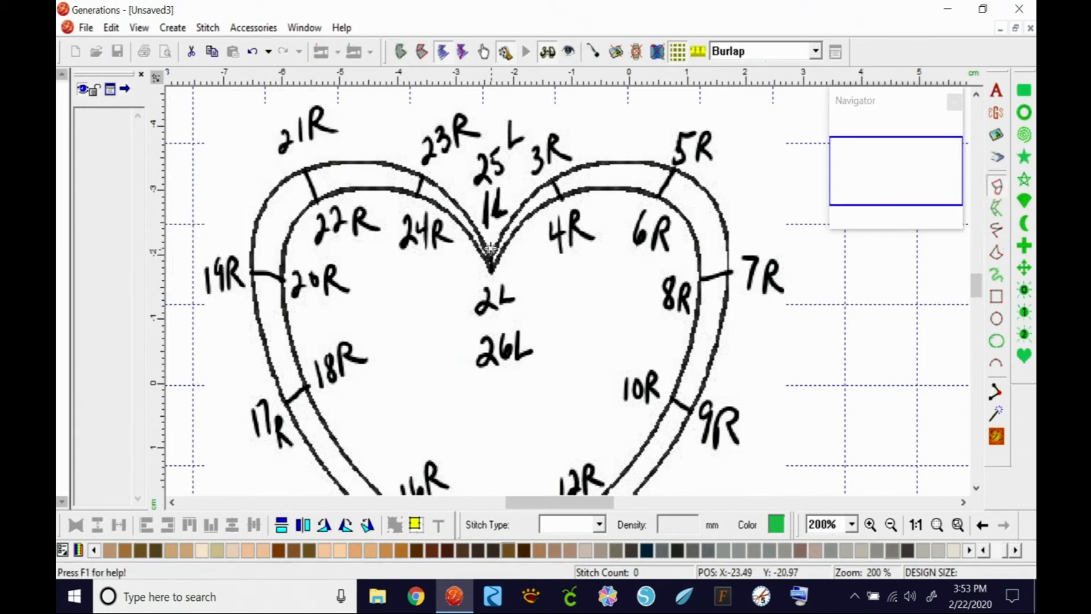
pyautogui.press('Escape')
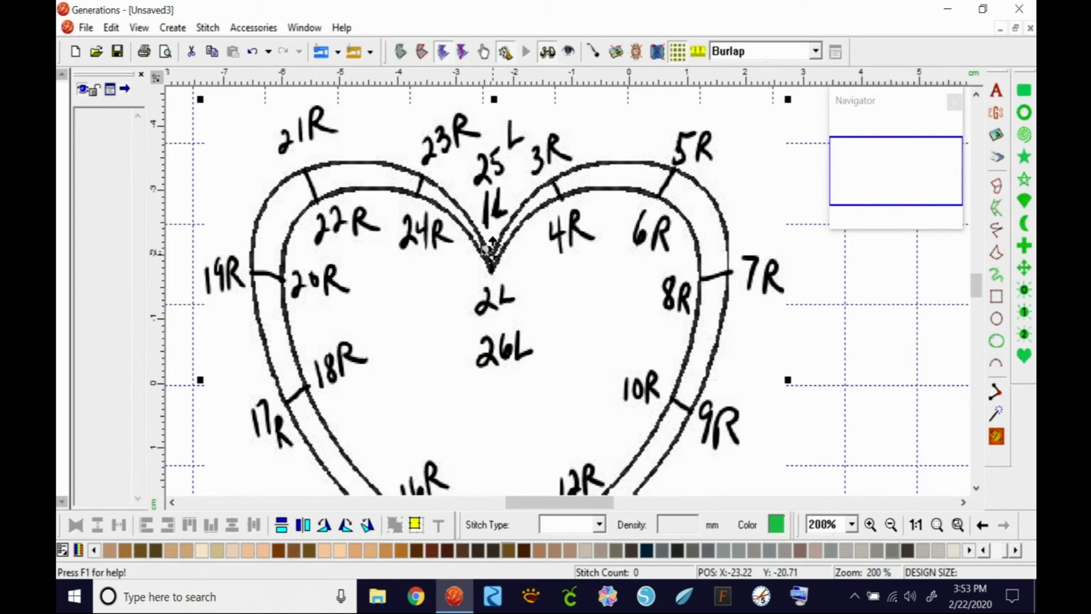
pyautogui.click(858, 262)
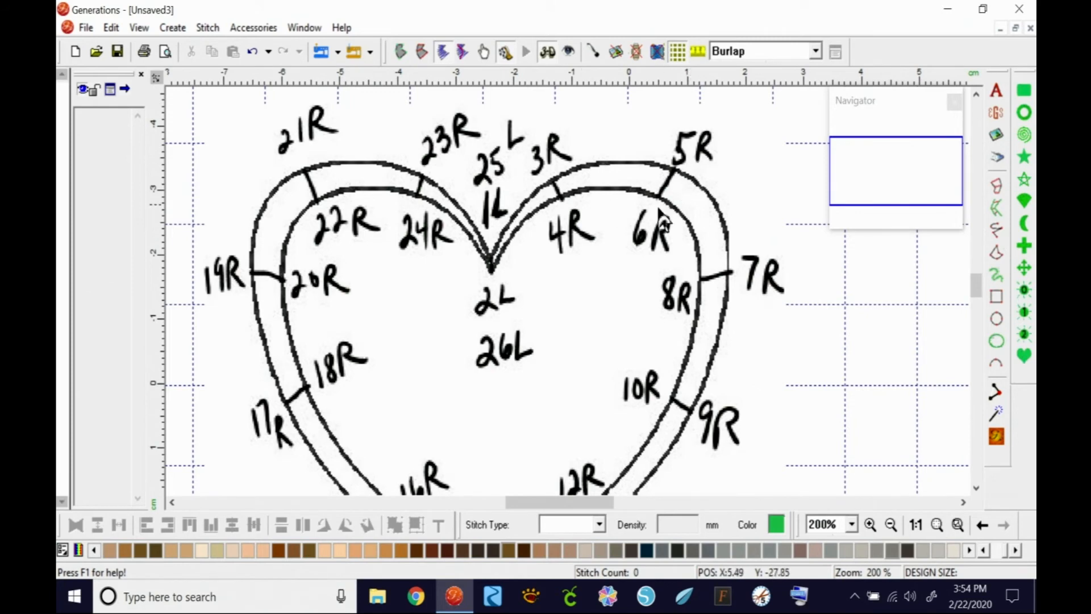
# Start a new Satin Side to Side shape at the cleft with straight points 1L and 2L and curve points 3R and 4R.
pyautogui.click(996, 188)
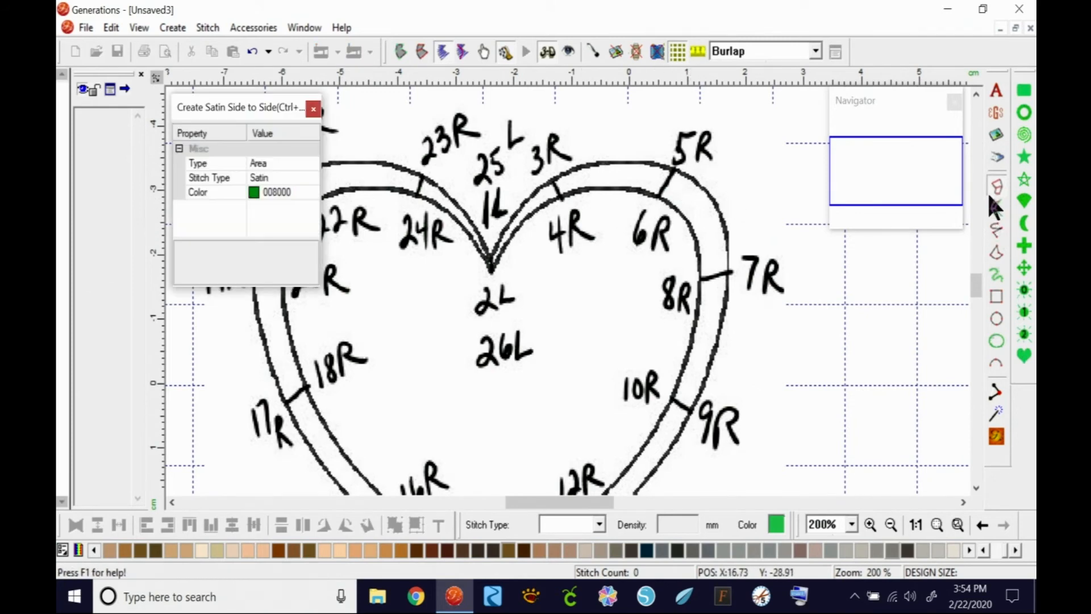
pyautogui.click(491, 249)
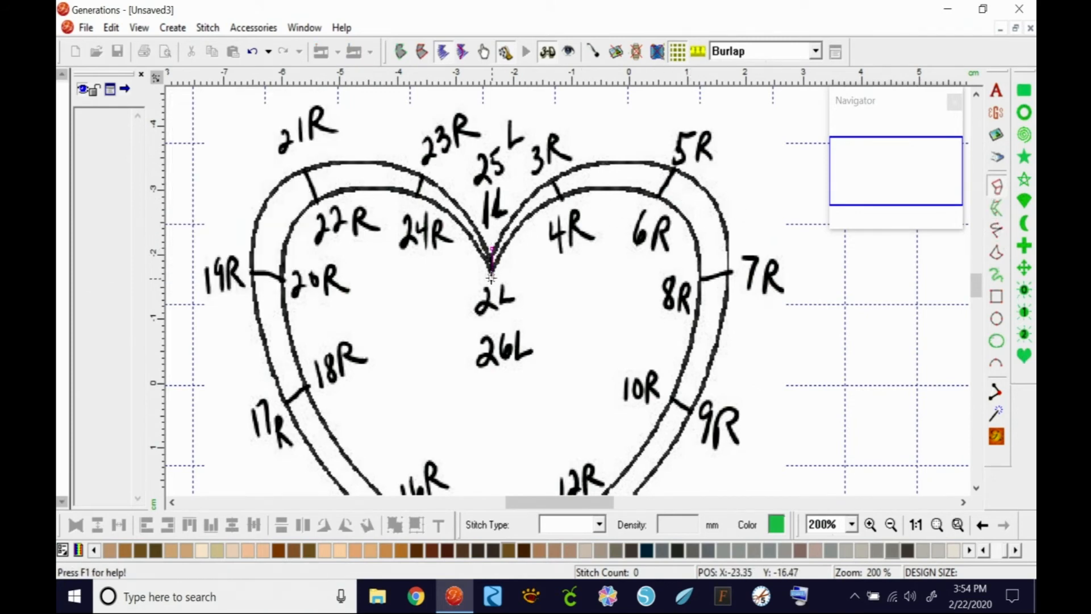
pyautogui.click(492, 271)
pyautogui.click(553, 177)
pyautogui.click(561, 195)
# Continue the satin outline around the right lobe and down the heart's right side with curve points 5R through 12R.
pyautogui.click(677, 166)
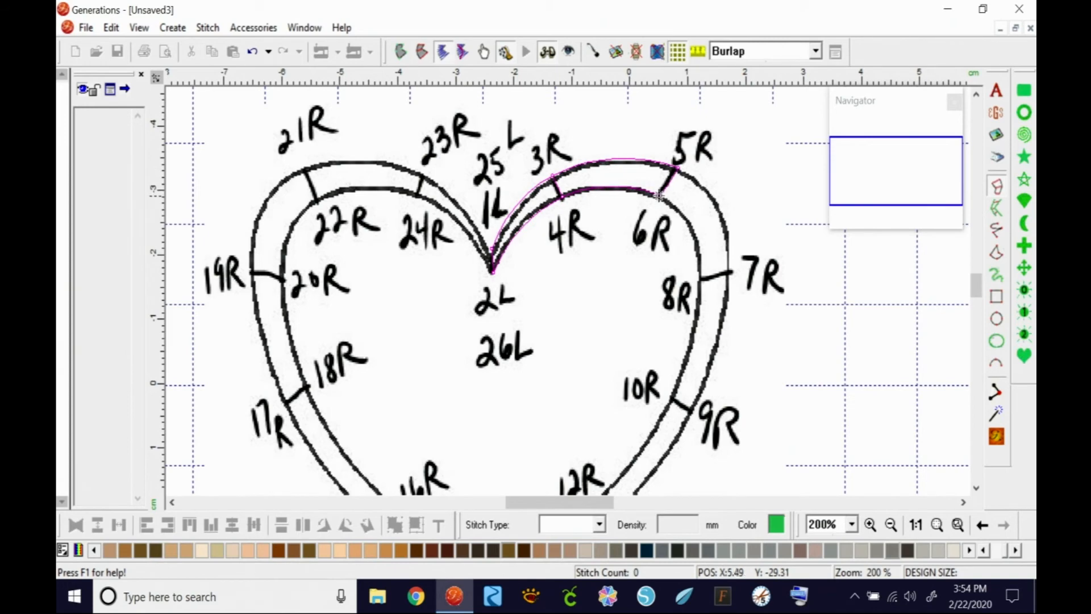
pyautogui.click(659, 196)
pyautogui.click(733, 273)
pyautogui.click(700, 277)
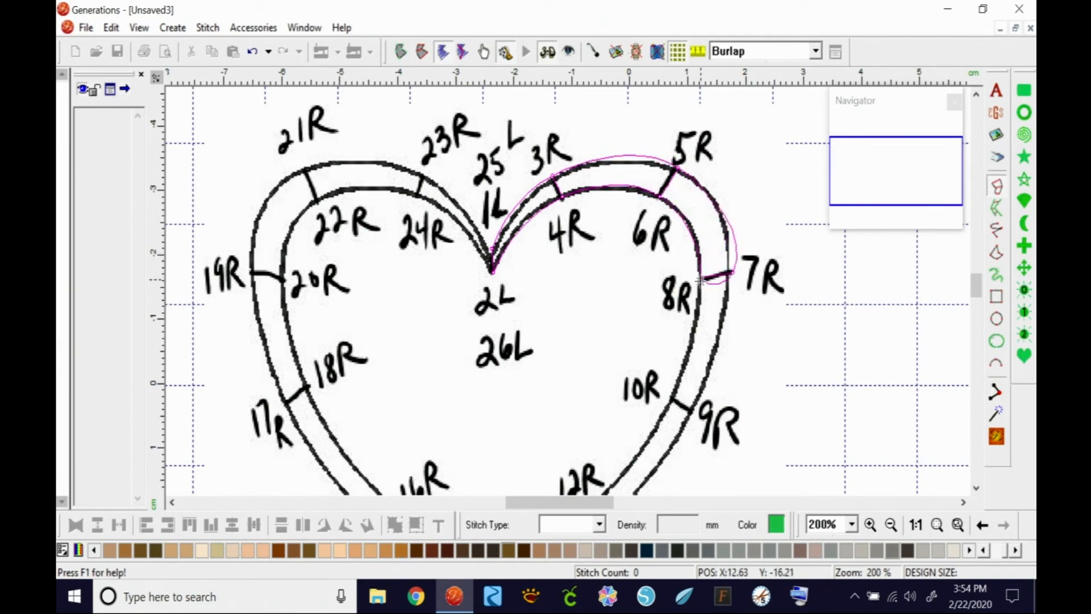
pyautogui.click(689, 406)
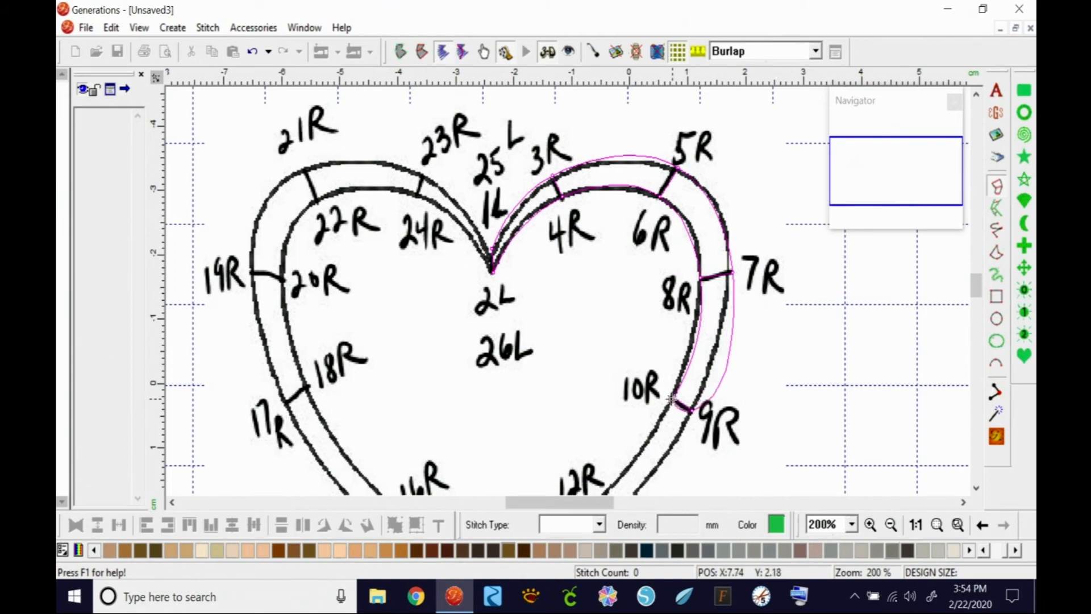
pyautogui.scroll(-1, 653, 421)
pyautogui.rightClick(608, 456)
pyautogui.rightClick(593, 436)
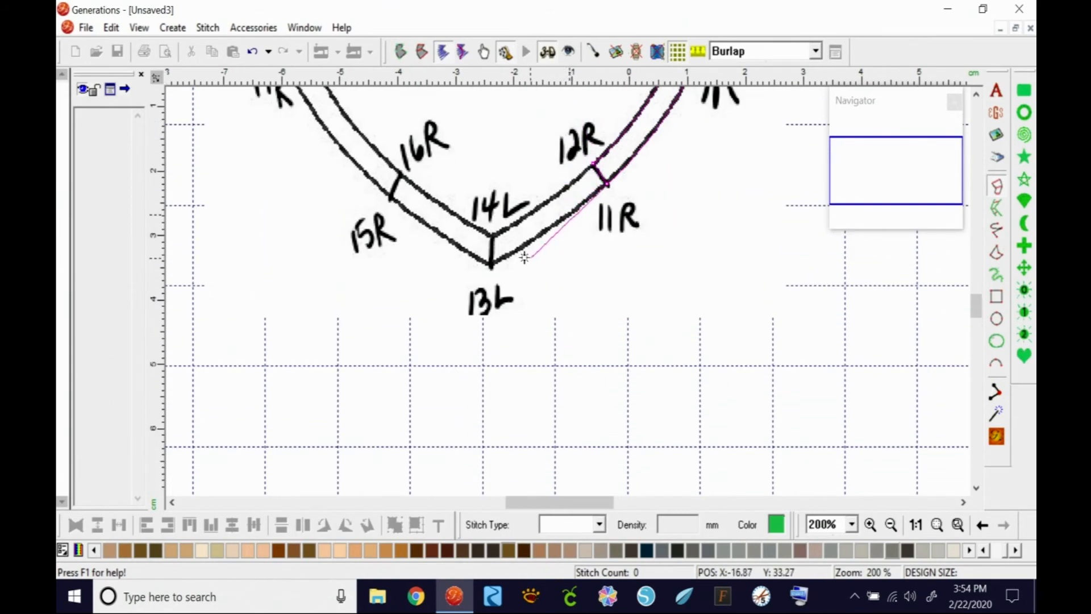
# Place straight points 13L and 14L at the heart's lower tip and curve points 15R and 16R beyond it.
pyautogui.click(491, 265)
pyautogui.click(494, 233)
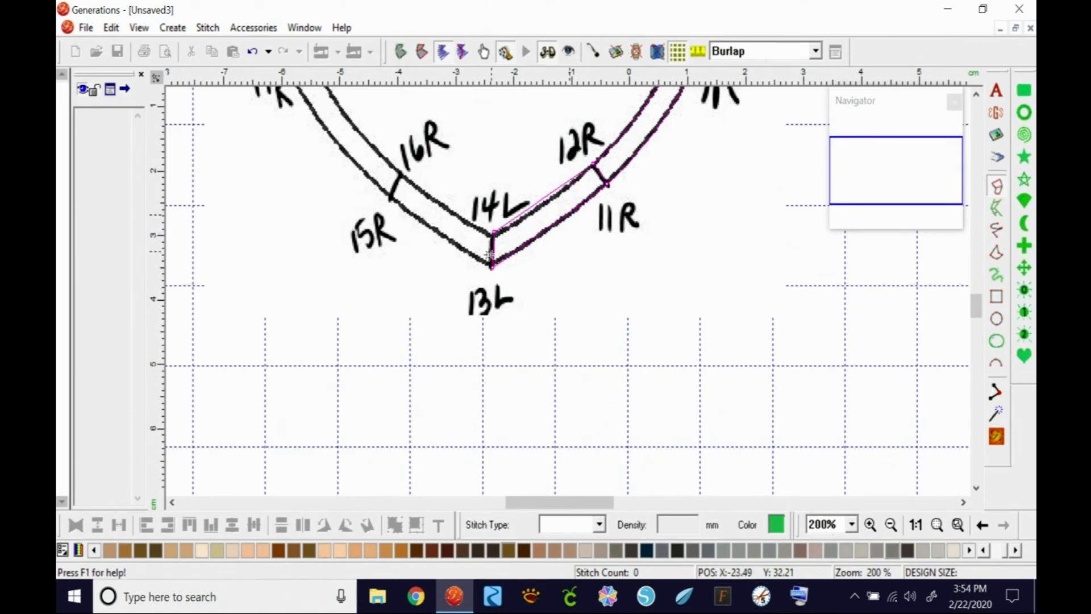
pyautogui.click(491, 263)
pyautogui.rightClick(391, 197)
pyautogui.rightClick(401, 173)
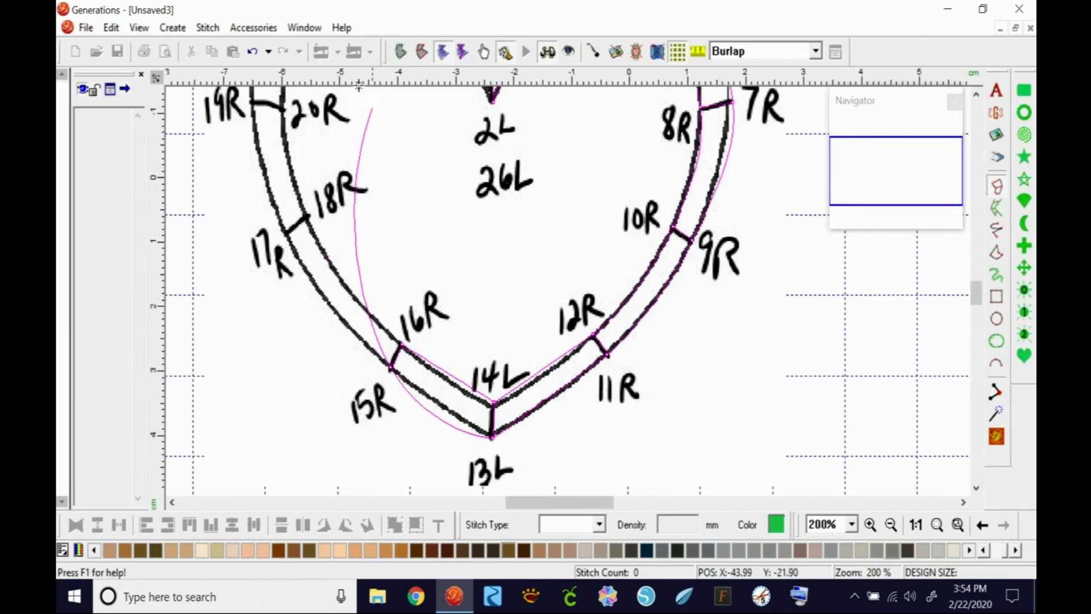
# Continue the satin outline up the heart's left side with curve points 17R through 20R.
pyautogui.click(306, 282)
pyautogui.click(286, 300)
pyautogui.click(251, 168)
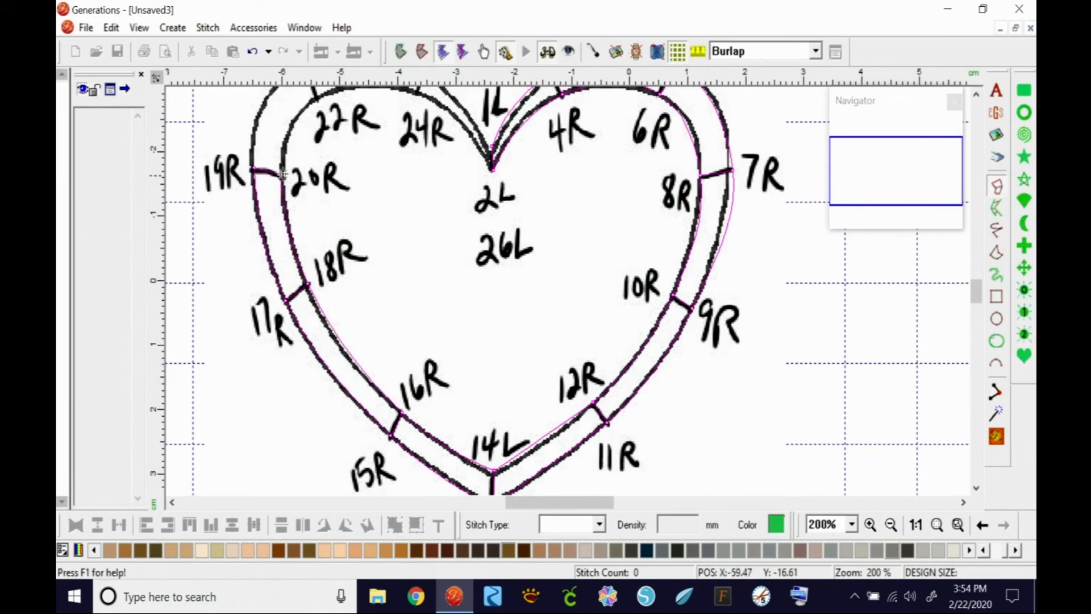
pyautogui.rightClick(283, 173)
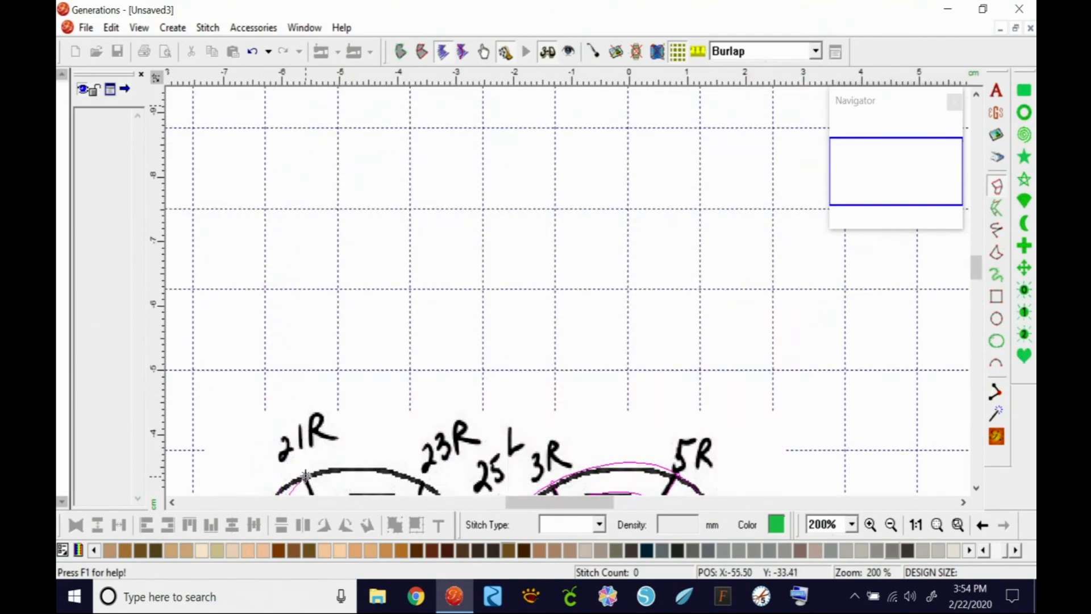
# Place curve points 21R through 24R over the left lobe, end with straight points 25L and 26L at the cleft, and generate the satin stitches.
pyautogui.click(303, 479)
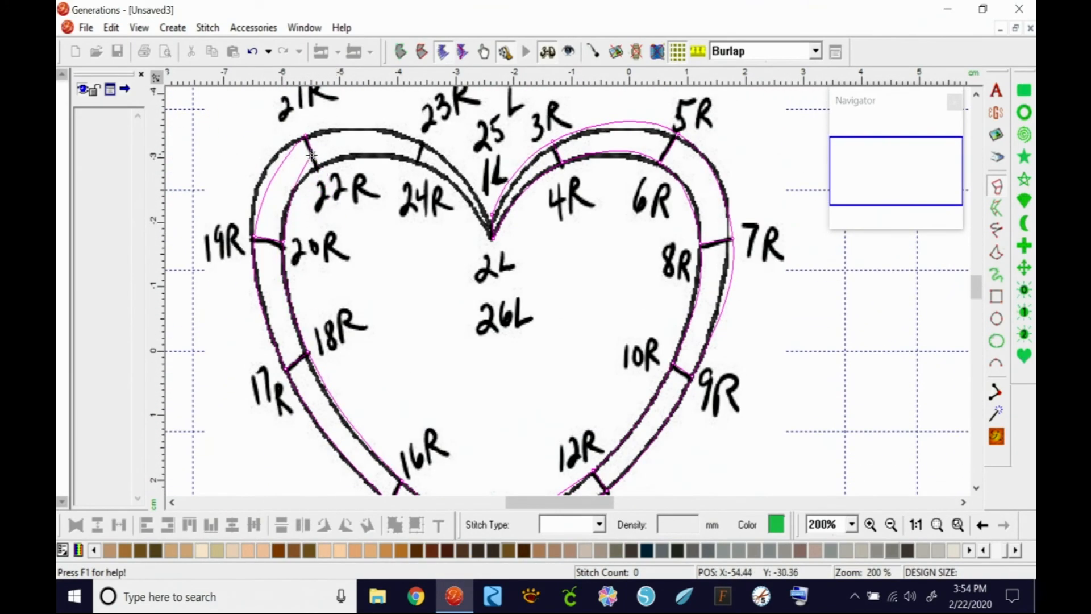
pyautogui.click(316, 165)
pyautogui.click(423, 143)
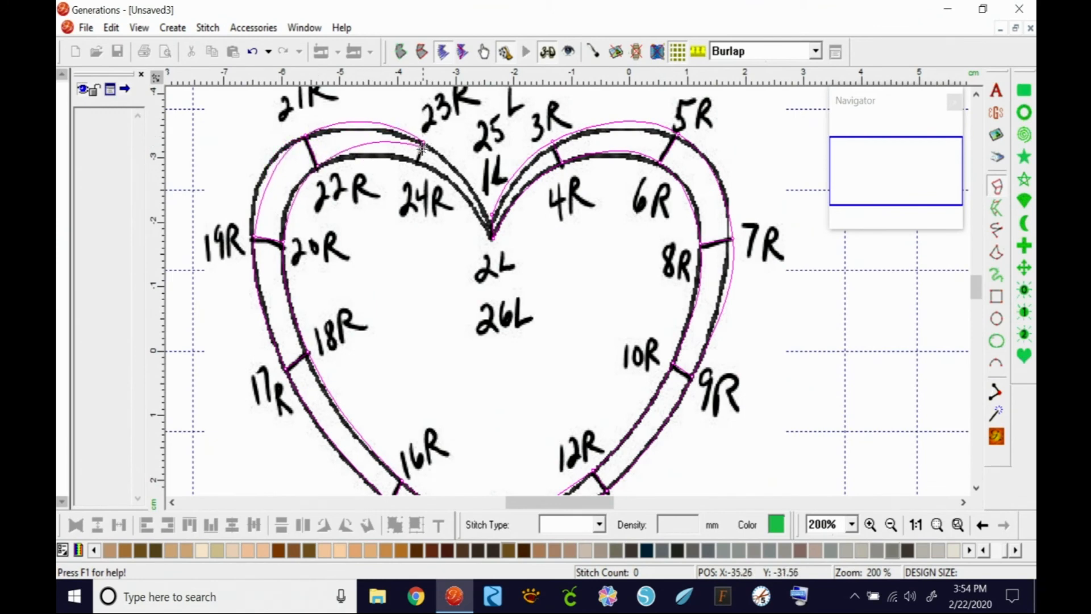
pyautogui.click(419, 154)
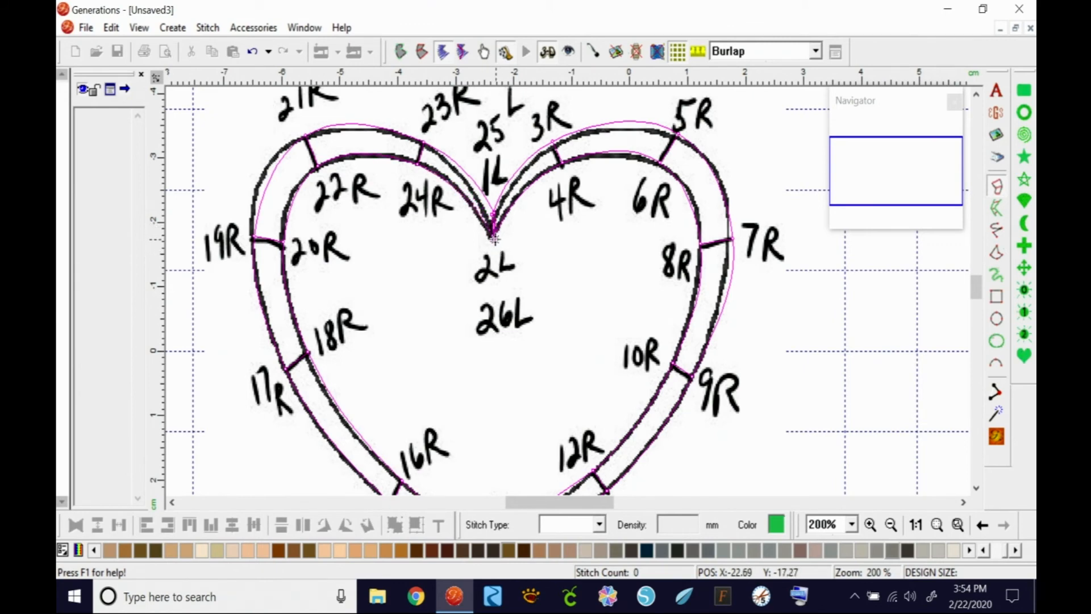
pyautogui.press('Return')
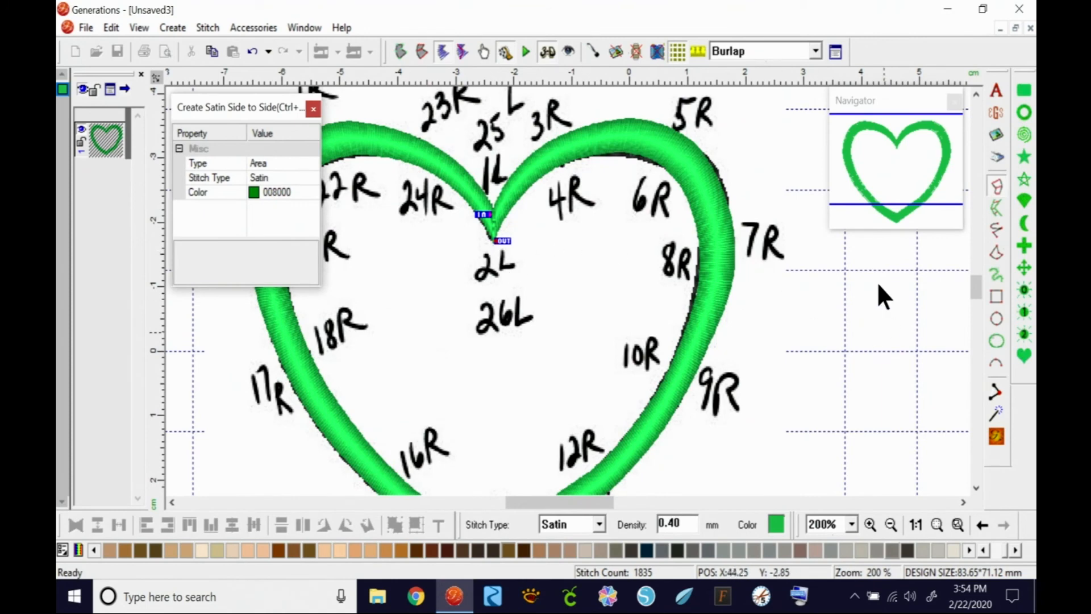
# Show the whole satin heart at 100% zoom, dismiss its properties window and deselect it.
pyautogui.click(915, 524)
pyautogui.moveTo(577, 502); pyautogui.dragTo(596, 509)
pyautogui.press('Escape')
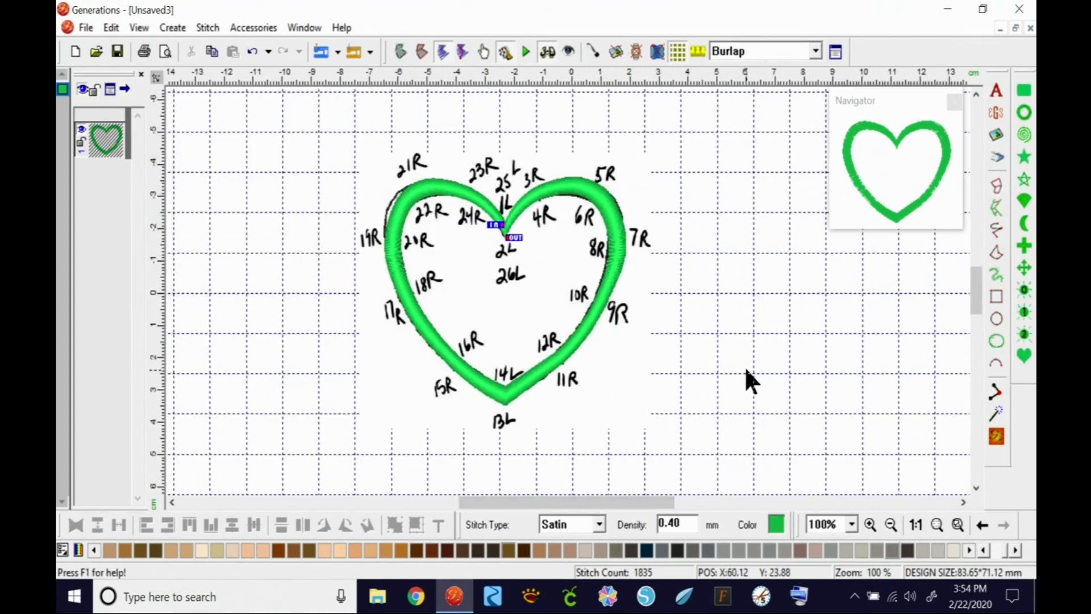
pyautogui.click(747, 366)
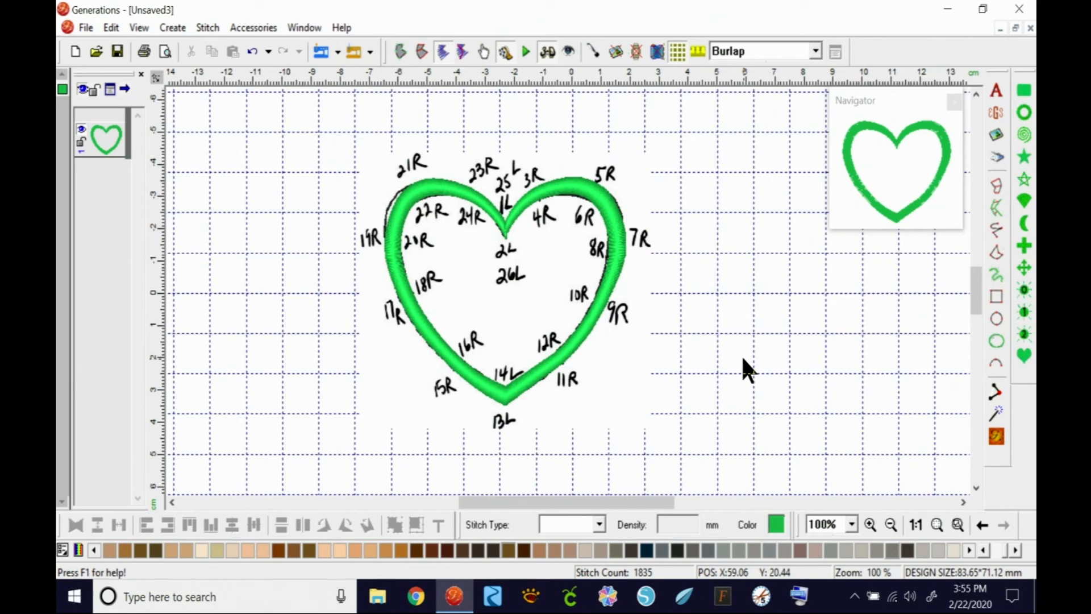
# Edit the satin heart's stitch angles and add a stitch direction guideline across the right lobe between 5R–6R and 7R–8R.
pyautogui.click(585, 188)
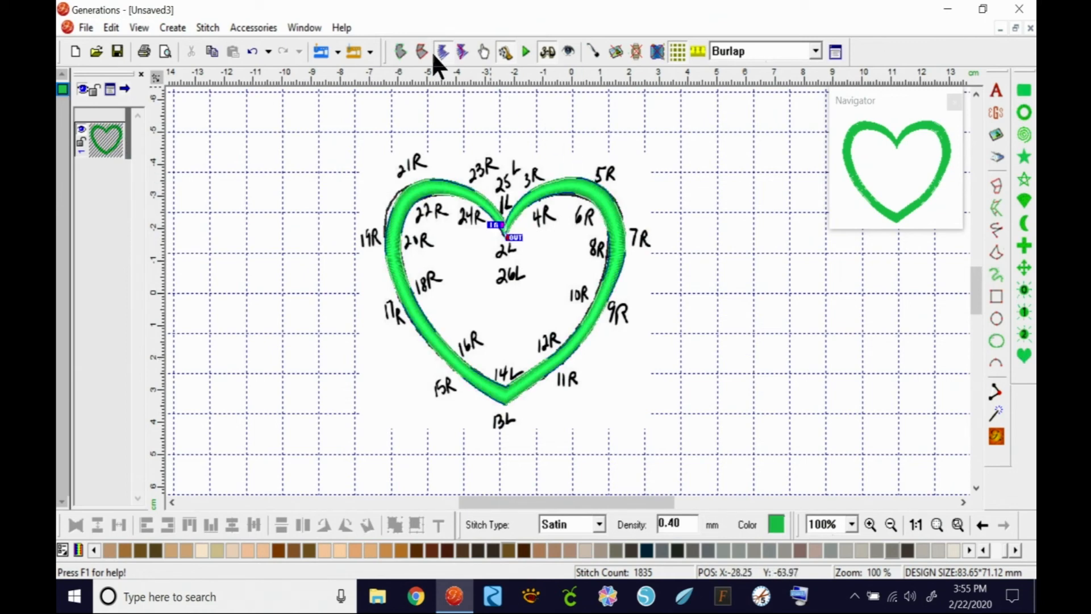
pyautogui.click(419, 48)
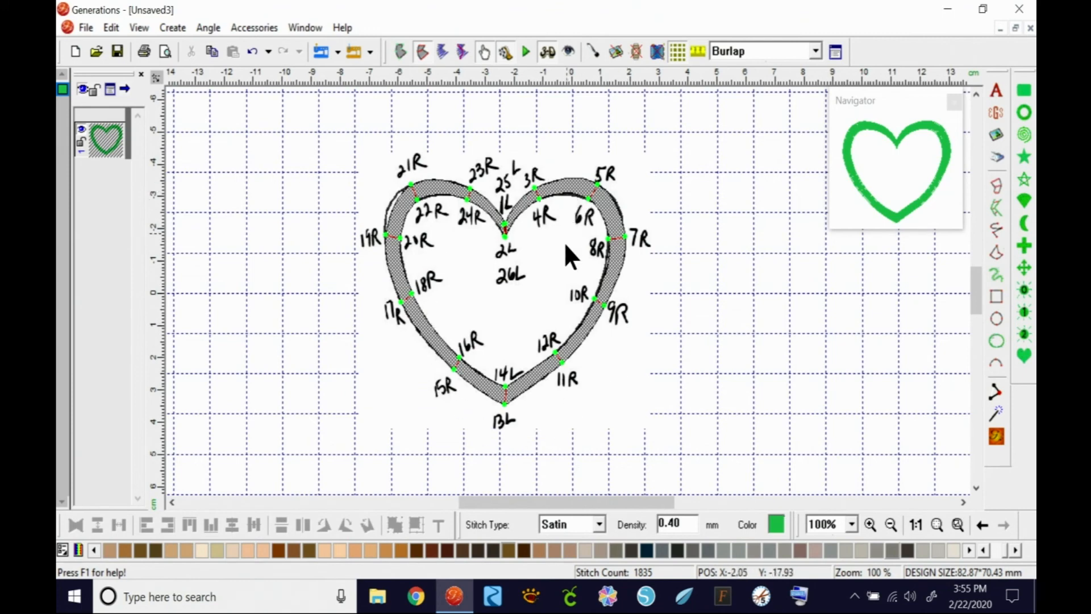
pyautogui.rightClick(610, 206)
pyautogui.click(745, 278)
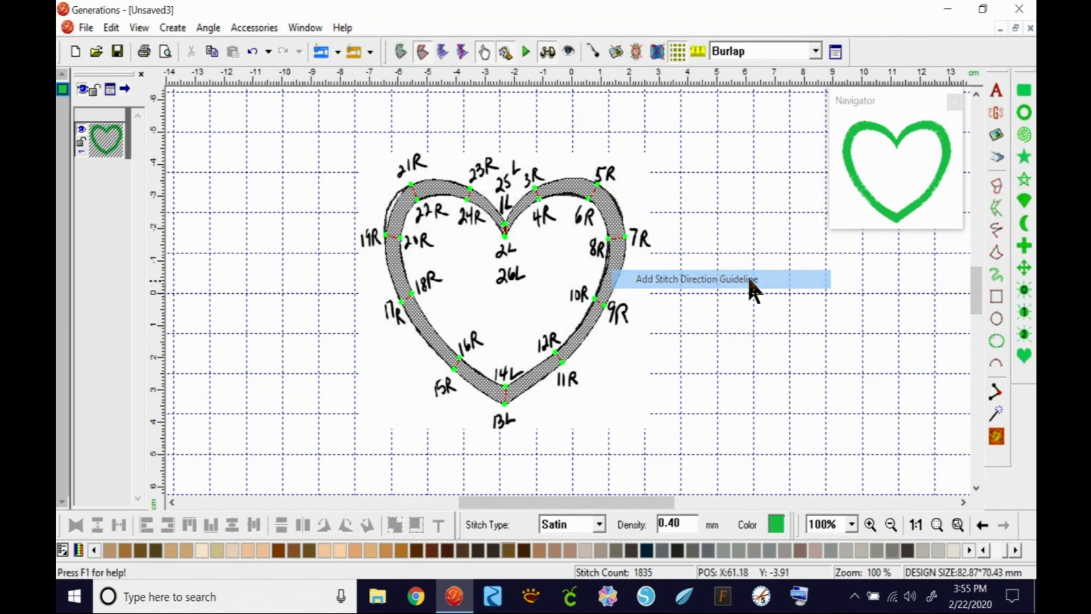
pyautogui.moveTo(591, 224); pyautogui.dragTo(655, 172)
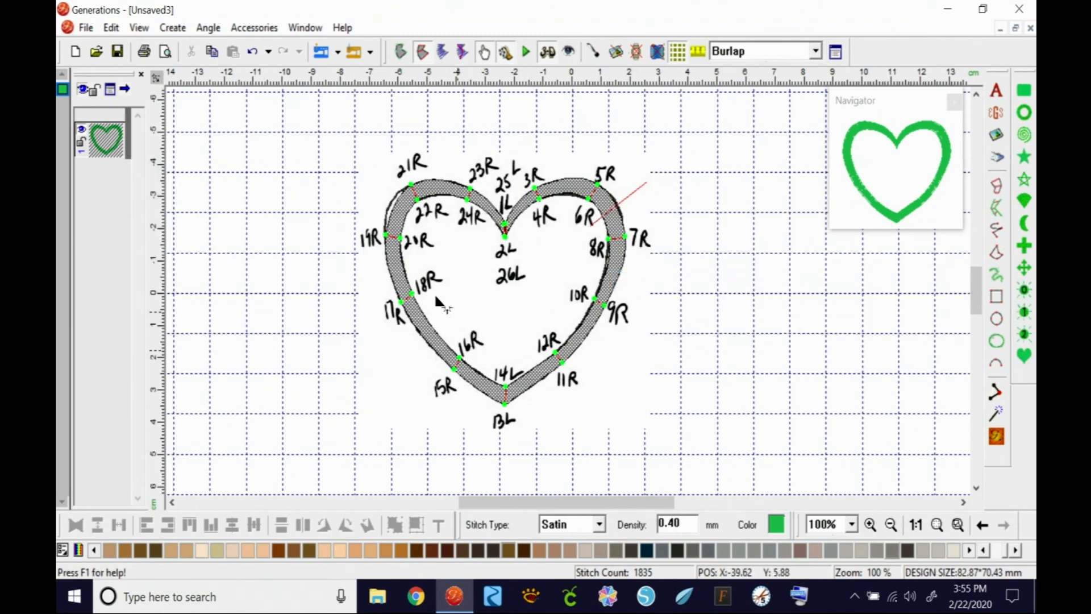
# Add guidelines between 19R–20R and 21R–22R, 9R–10R and 11R–12R, and 15R–16R and 17R–18R, and regenerate the stitches.
pyautogui.moveTo(421, 234); pyautogui.dragTo(370, 180)
pyautogui.moveTo(562, 302); pyautogui.dragTo(613, 367)
pyautogui.moveTo(462, 299); pyautogui.dragTo(385, 380)
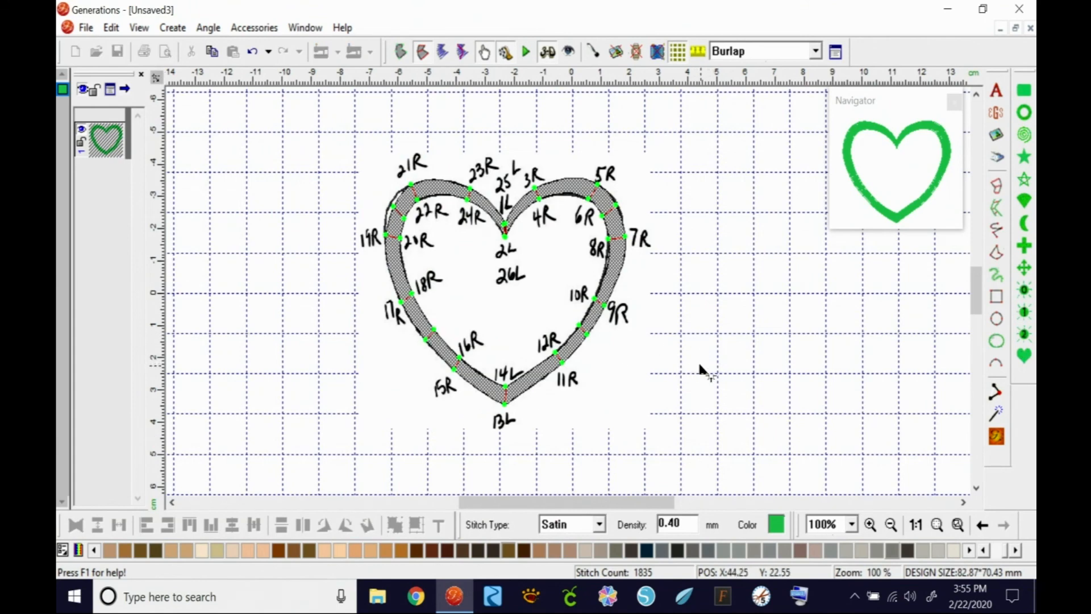
pyautogui.click(996, 436)
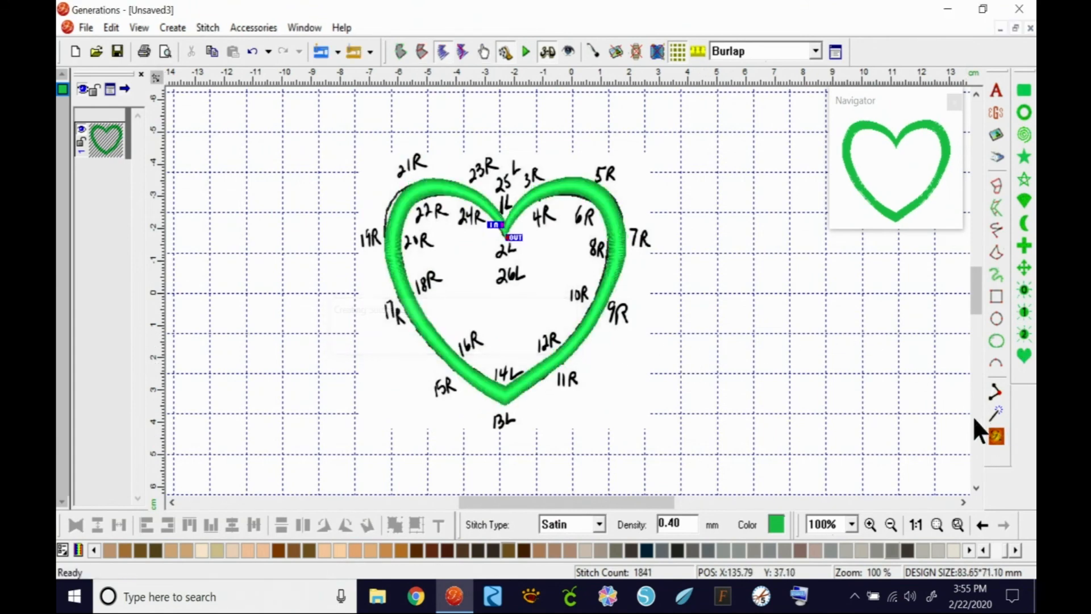
pyautogui.click(707, 261)
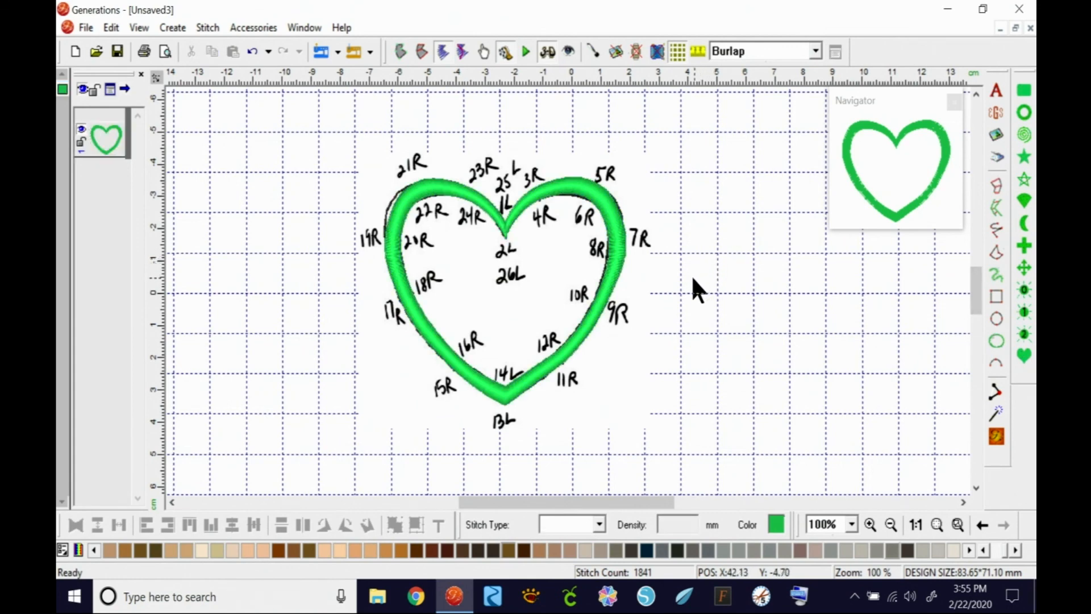
# Move the numbered template image to the left and the satin heart to the right so they sit side by side.
pyautogui.moveTo(626, 380); pyautogui.dragTo(400, 396)
pyautogui.moveTo(586, 330); pyautogui.dragTo(666, 323)
pyautogui.moveTo(391, 388); pyautogui.dragTo(435, 384)
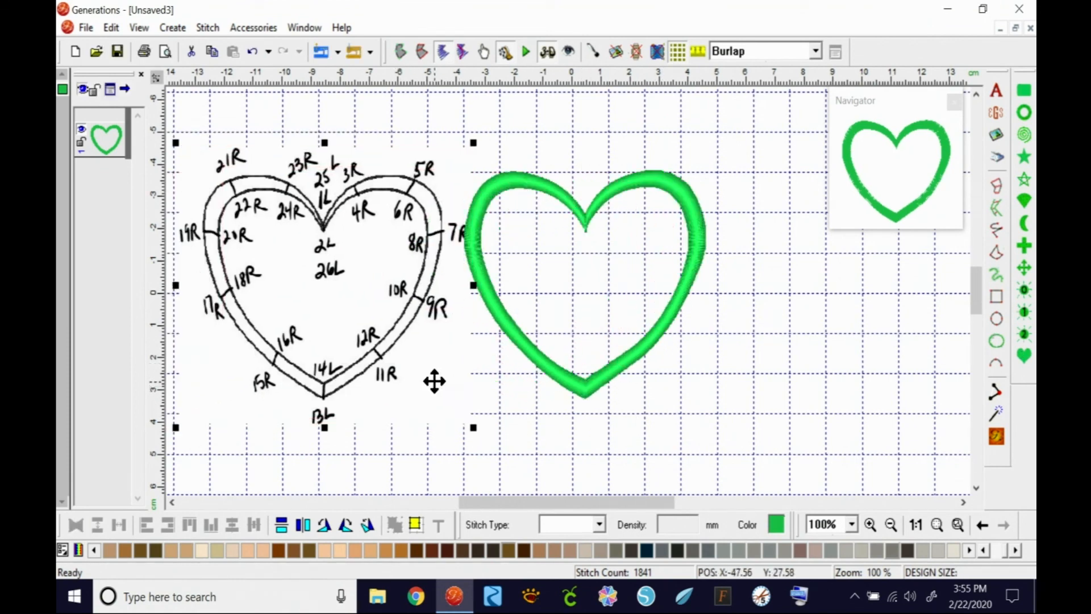